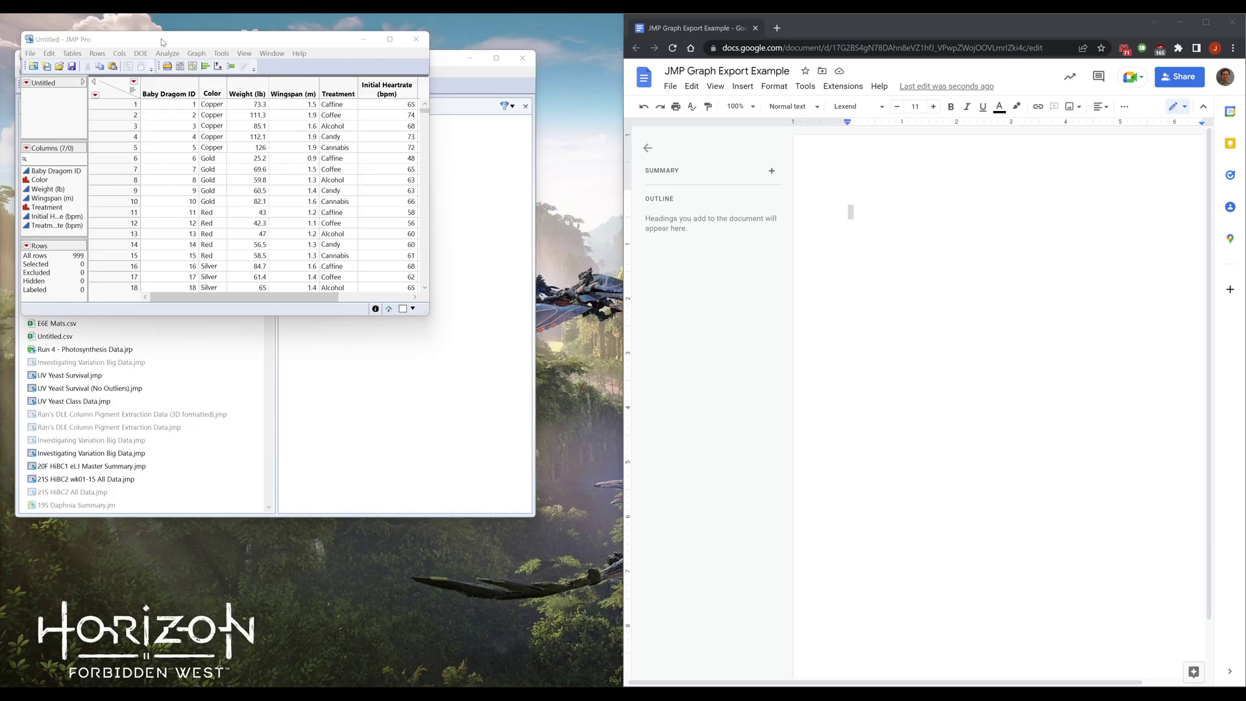
# In Graph Builder, plot mean Weight (lb) by Color as bars, with Color on X and Weight on Y
pyautogui.moveTo(425, 311); pyautogui.dragTo(556, 434)
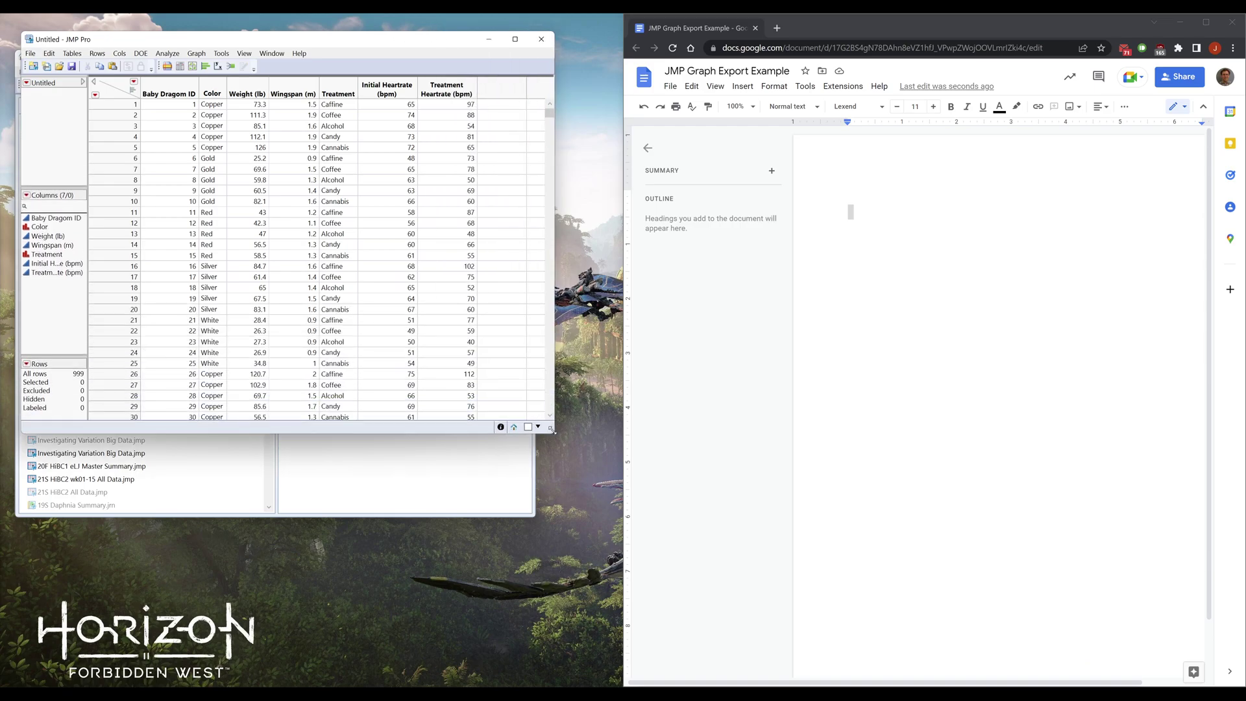
pyautogui.moveTo(220, 44); pyautogui.dragTo(216, 295)
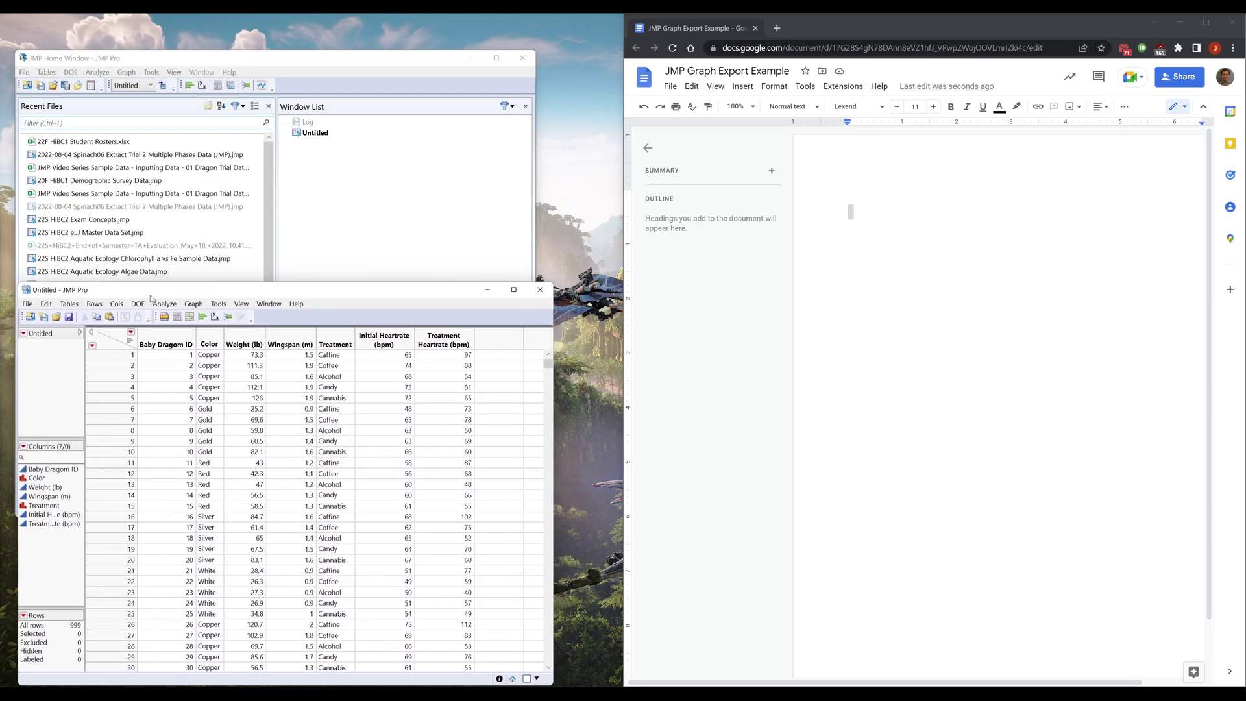
pyautogui.click(189, 317)
pyautogui.moveTo(872, 64); pyautogui.dragTo(333, 145)
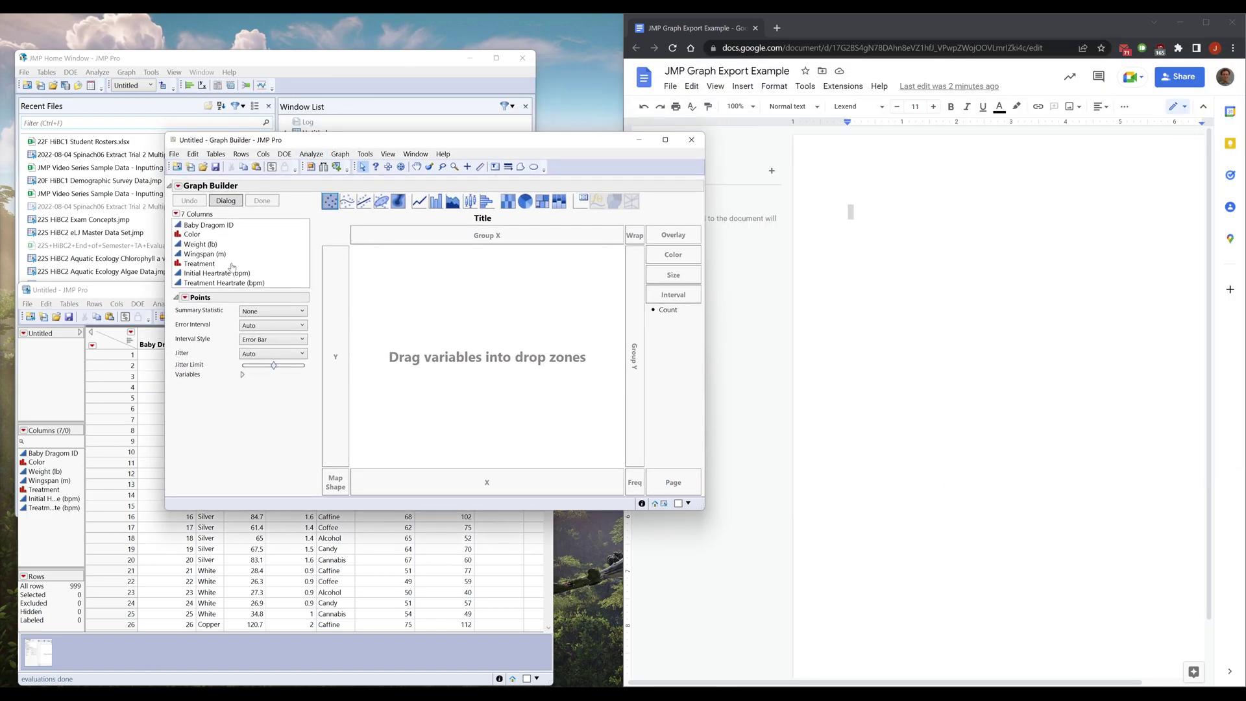
pyautogui.click(197, 235)
pyautogui.moveTo(199, 242); pyautogui.dragTo(451, 477)
pyautogui.click(206, 243)
pyautogui.moveTo(206, 244); pyautogui.dragTo(330, 325)
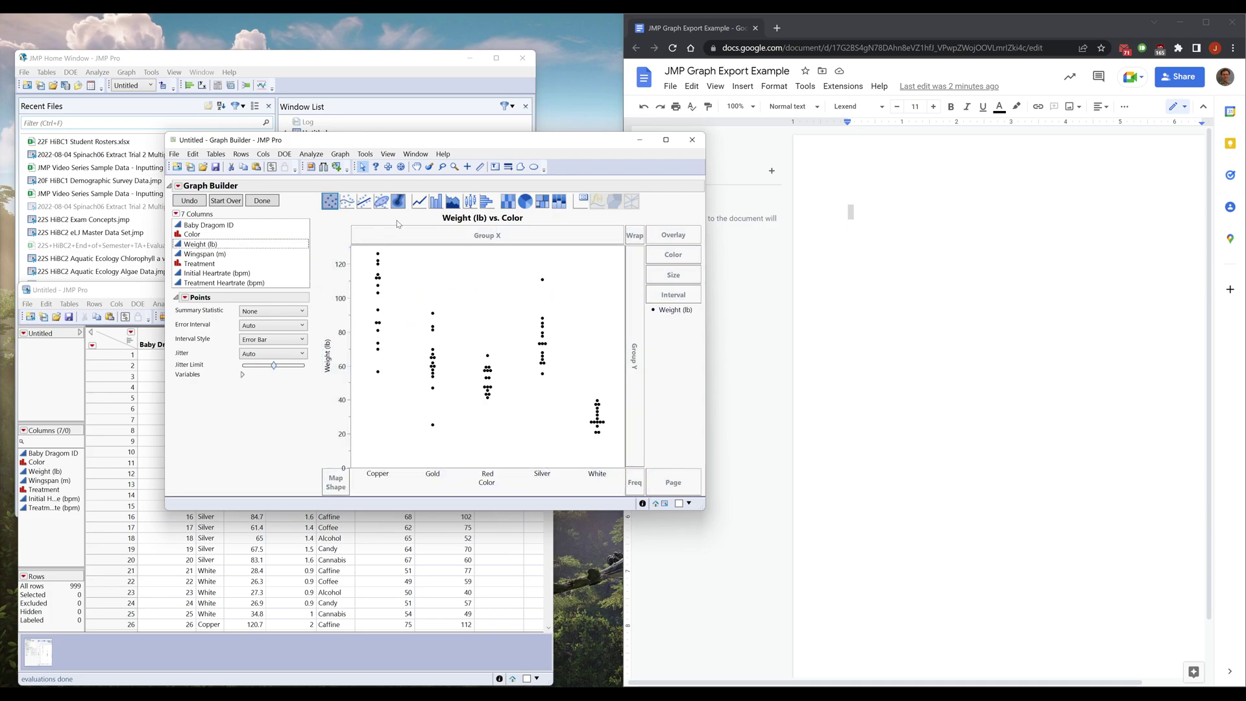
pyautogui.click(435, 202)
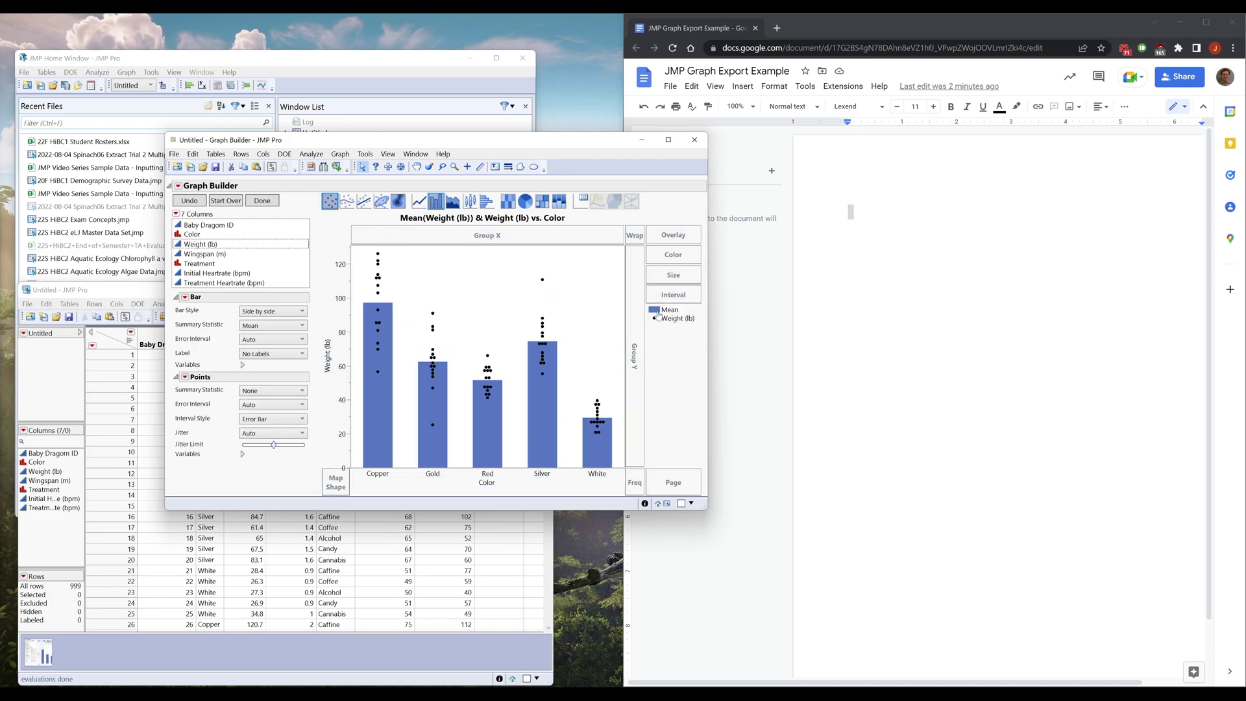
# Set the bars' error interval to Standard Deviation and tick Standard Deviation in the legend settings
pyautogui.doubleClick(659, 315)
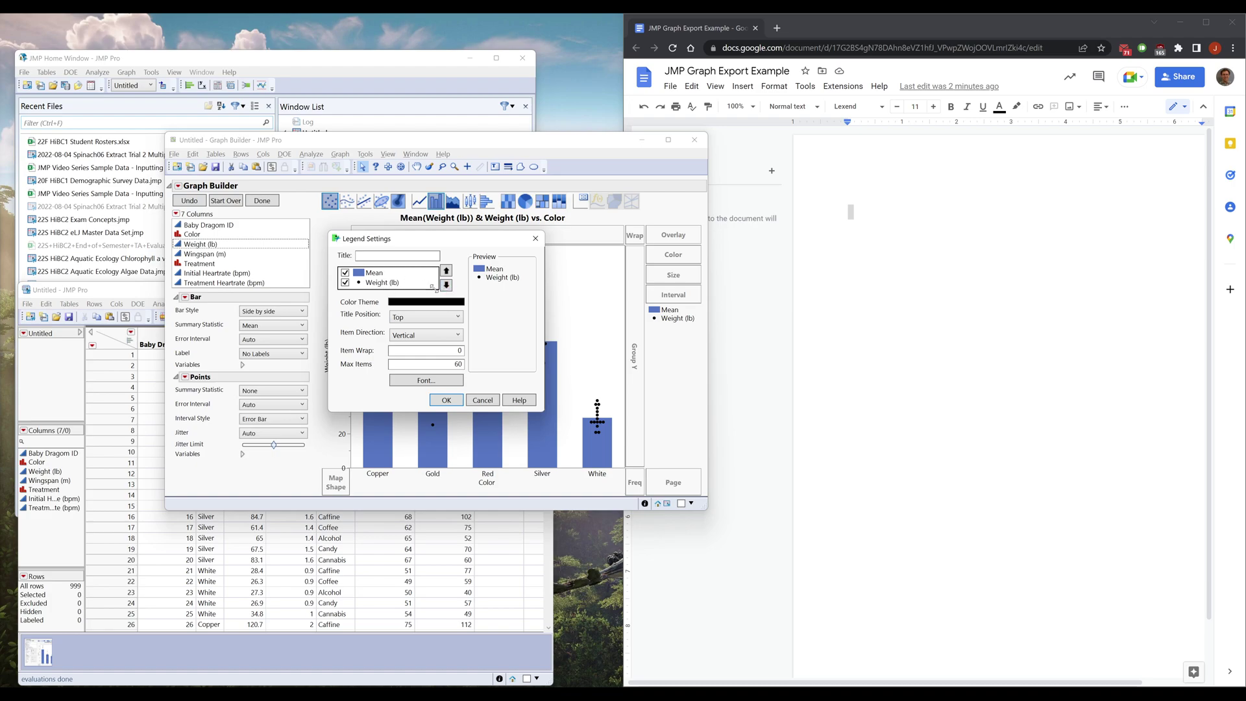
pyautogui.click(482, 400)
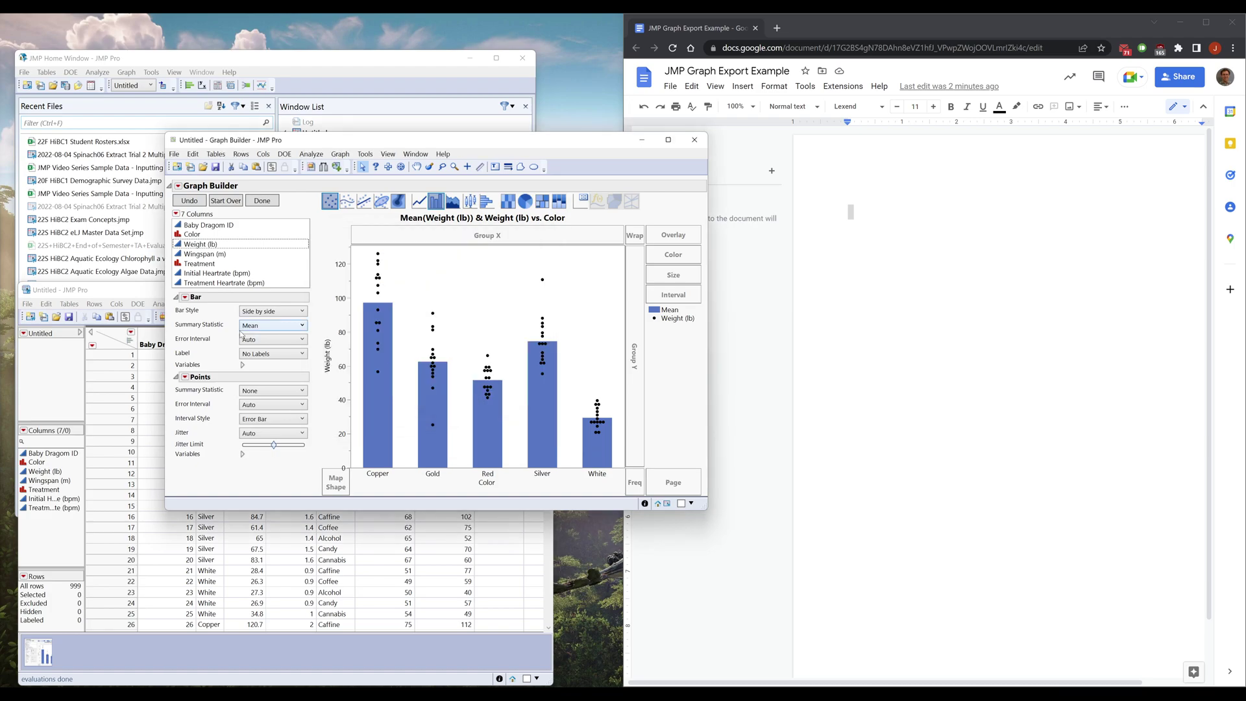
pyautogui.click(276, 340)
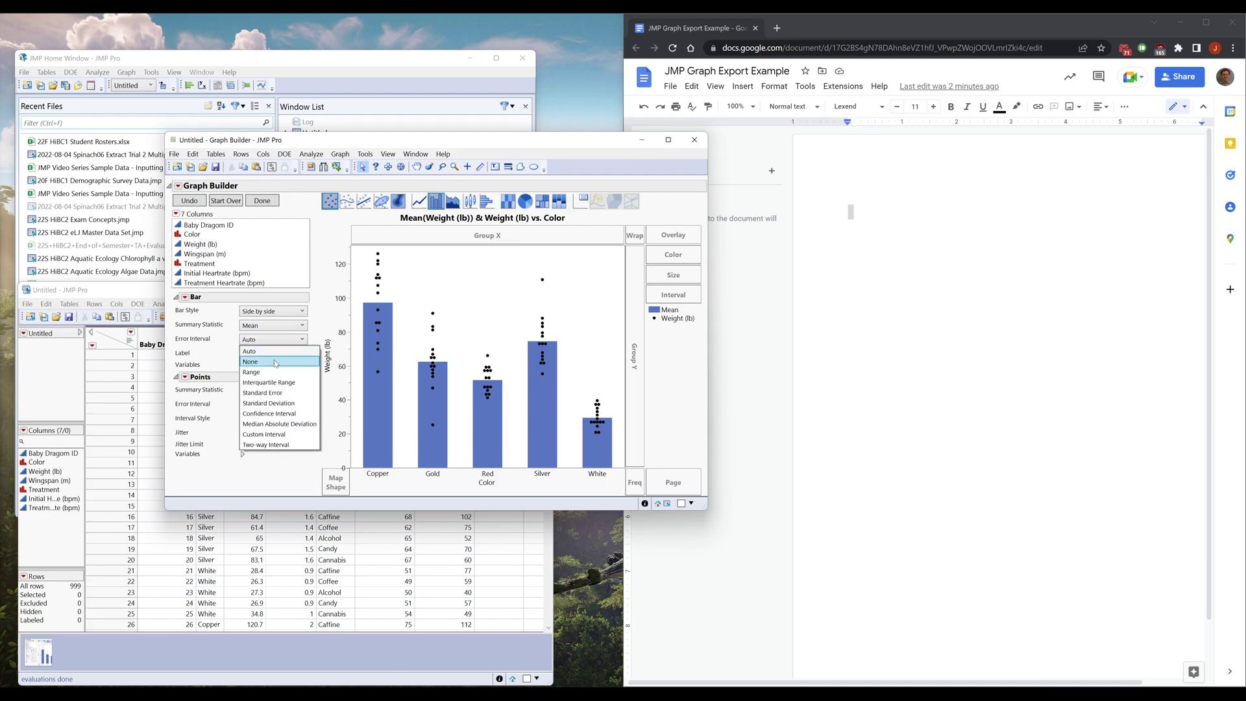
pyautogui.click(286, 403)
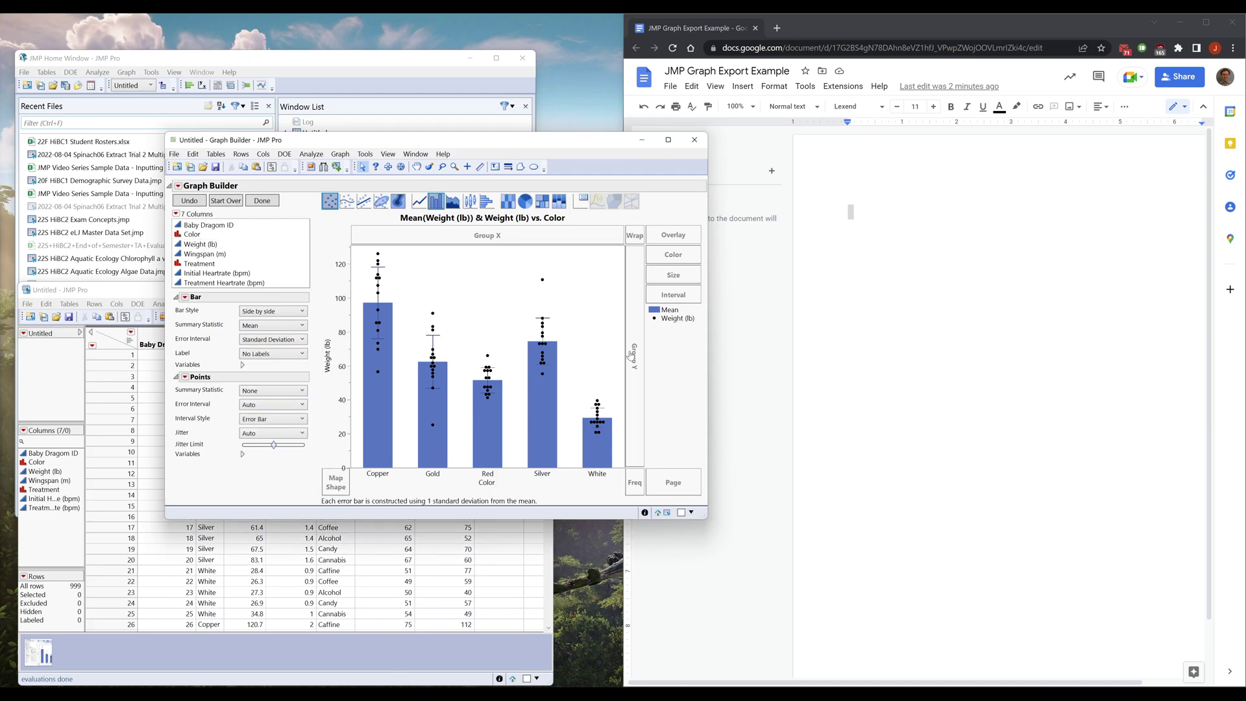
pyautogui.doubleClick(652, 318)
pyautogui.click(363, 293)
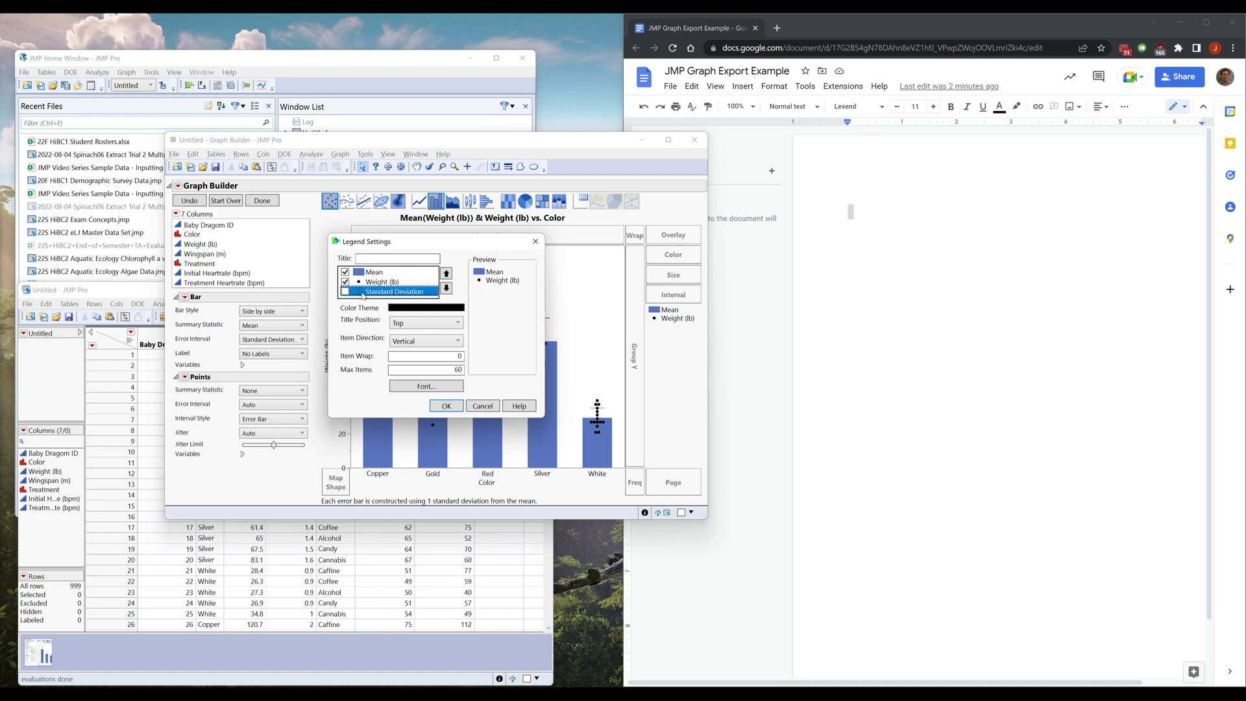
pyautogui.rightClick(361, 295)
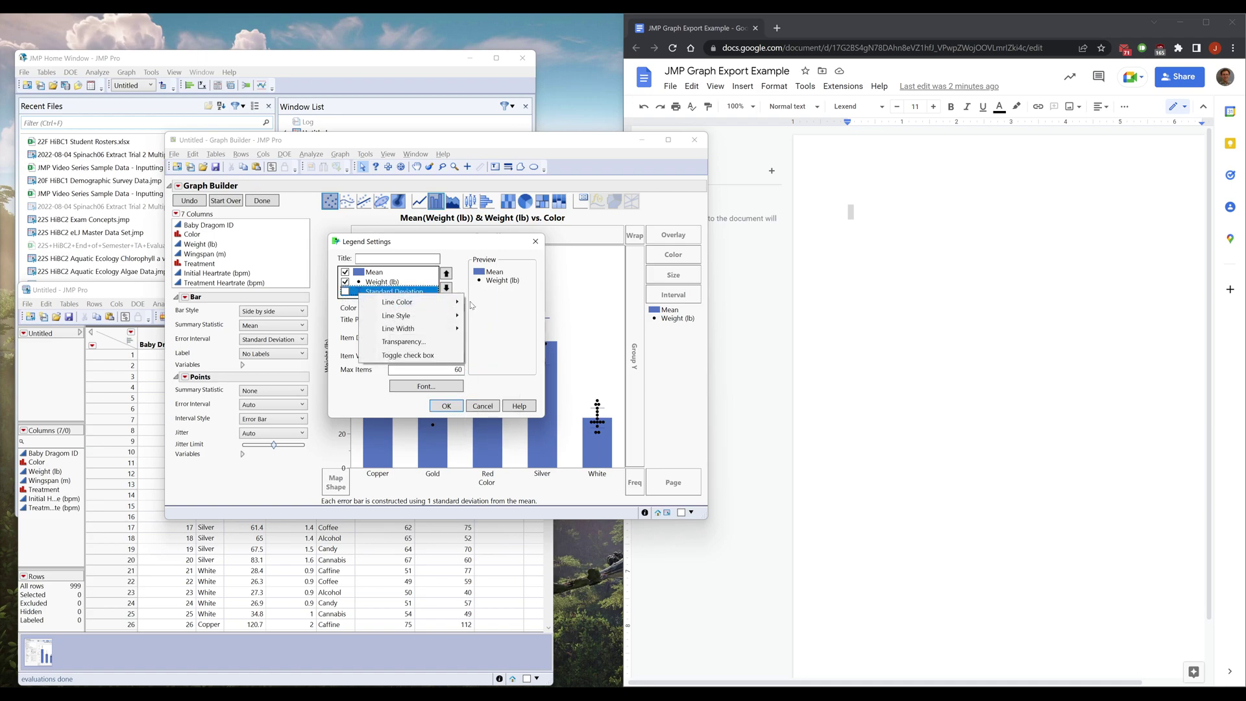
pyautogui.press('Escape')
pyautogui.click(346, 291)
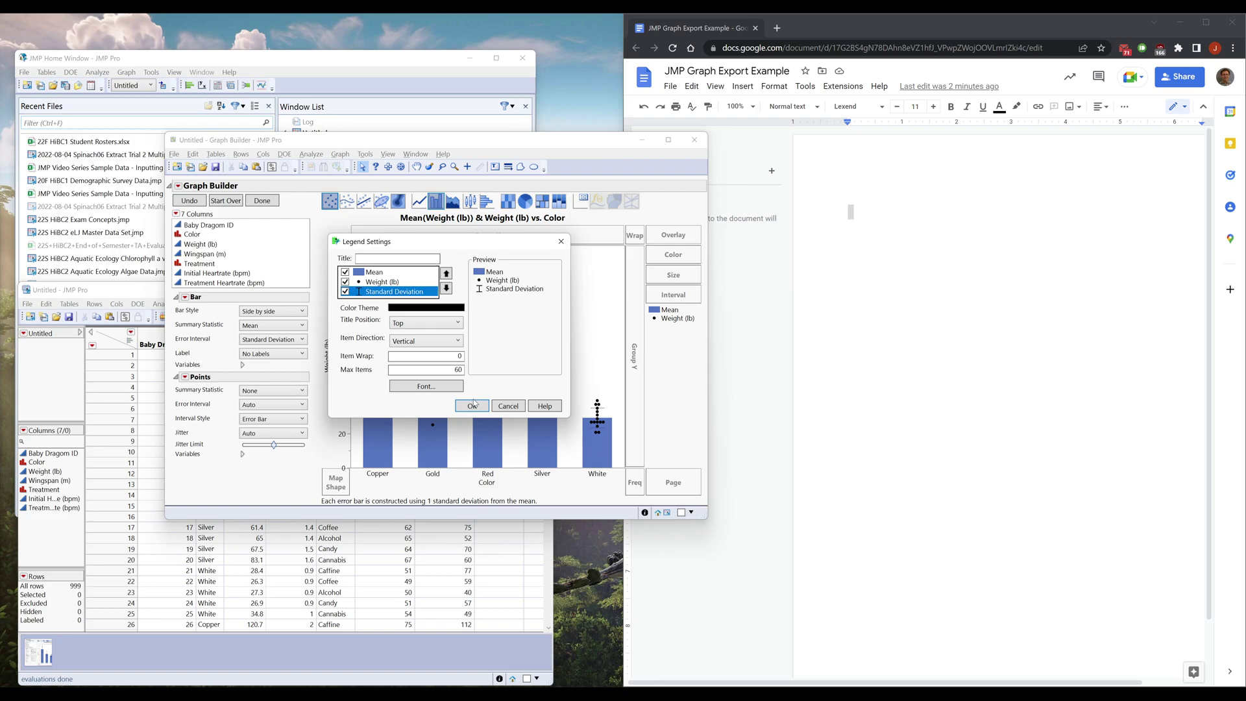
# Confirm the legend settings and look over the error bar line options without changing them
pyautogui.click(462, 407)
pyautogui.rightClick(652, 327)
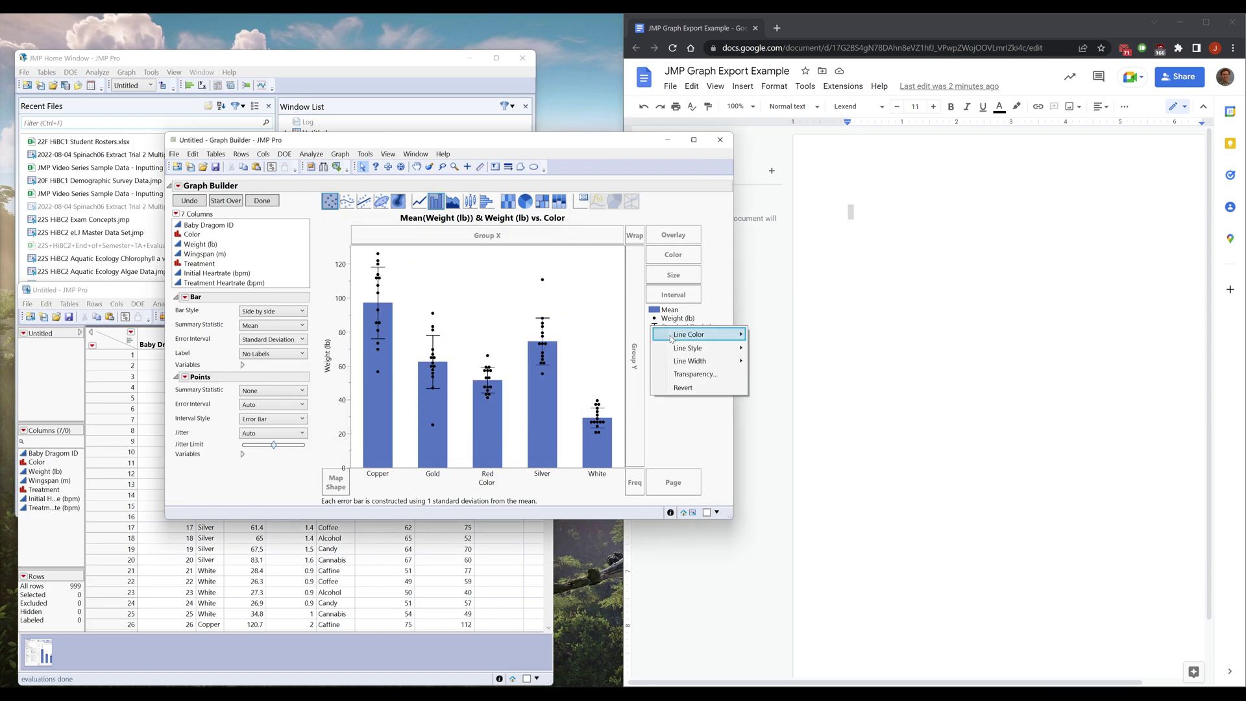
pyautogui.press('Escape')
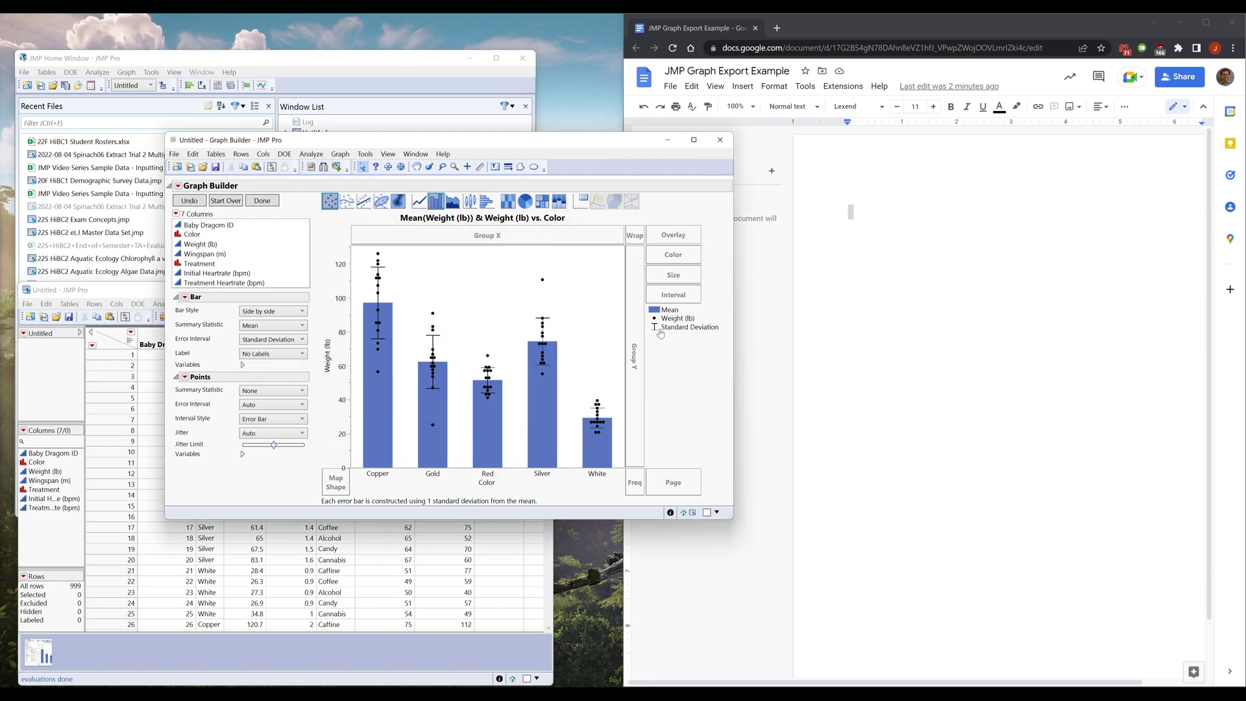
pyautogui.rightClick(660, 333)
pyautogui.moveTo(713, 364)
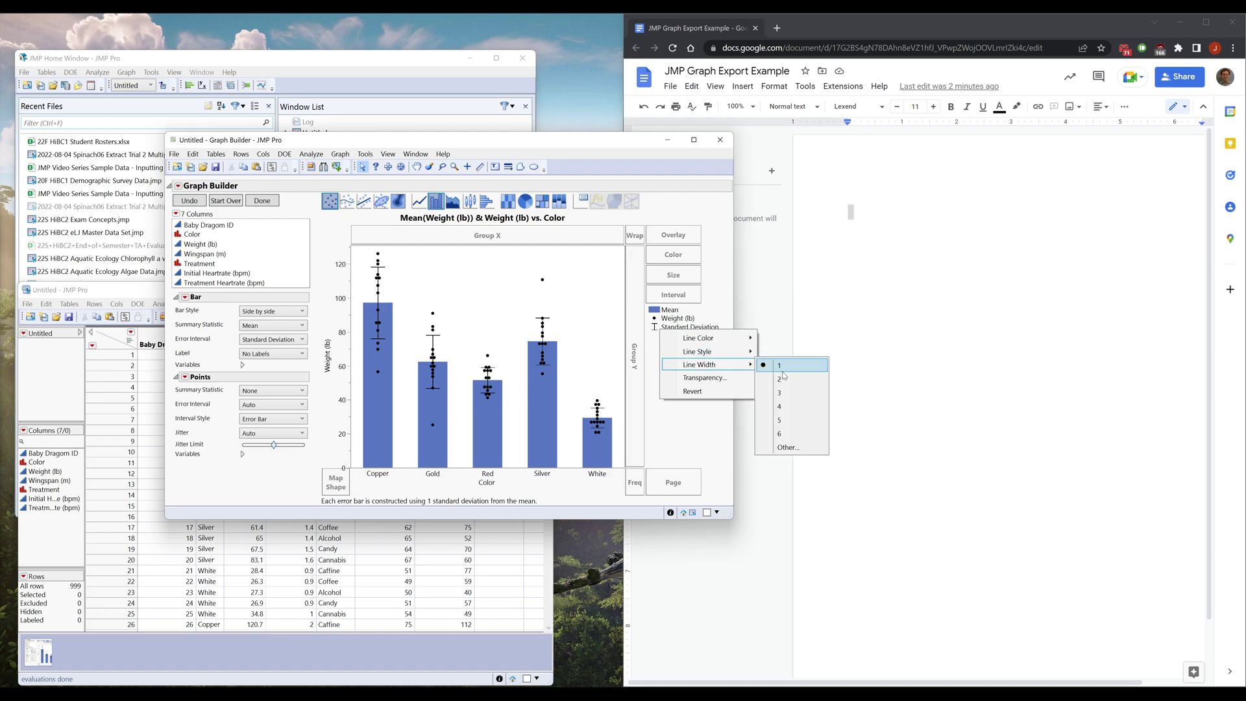
pyautogui.press('Escape')
# Colour the data points light grey and fill the mean bars dark grey
pyautogui.rightClick(660, 319)
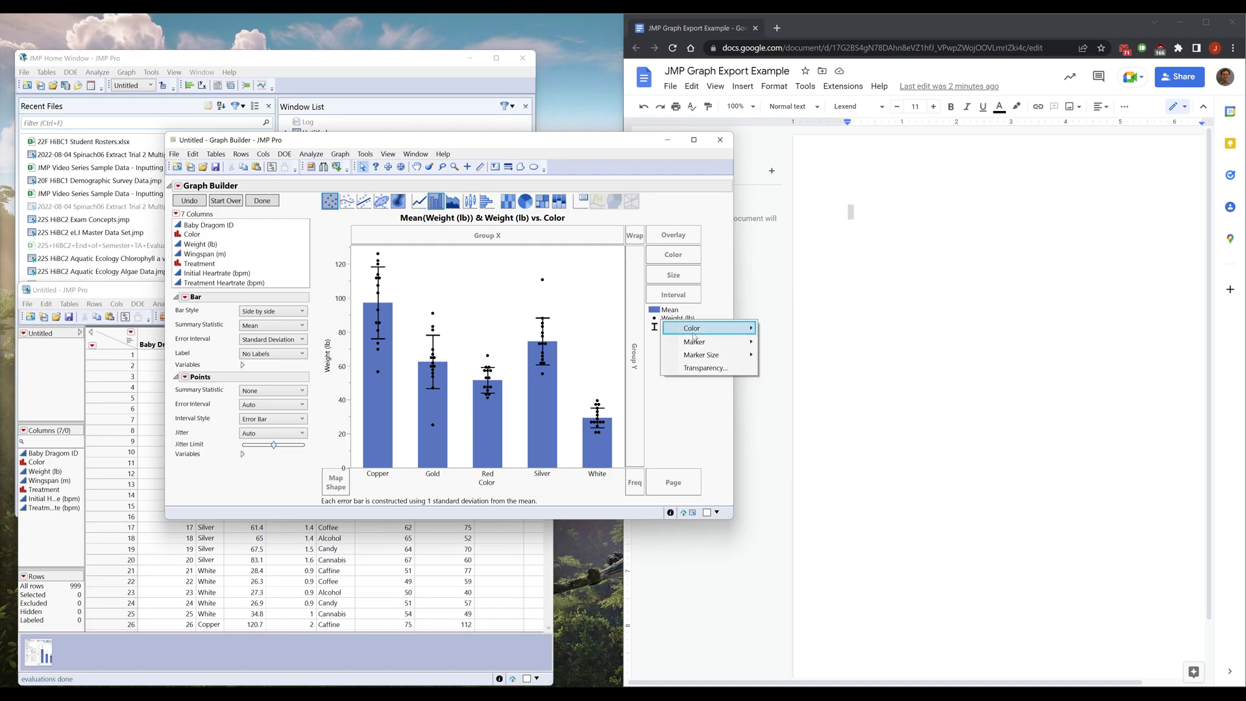
pyautogui.moveTo(693, 335)
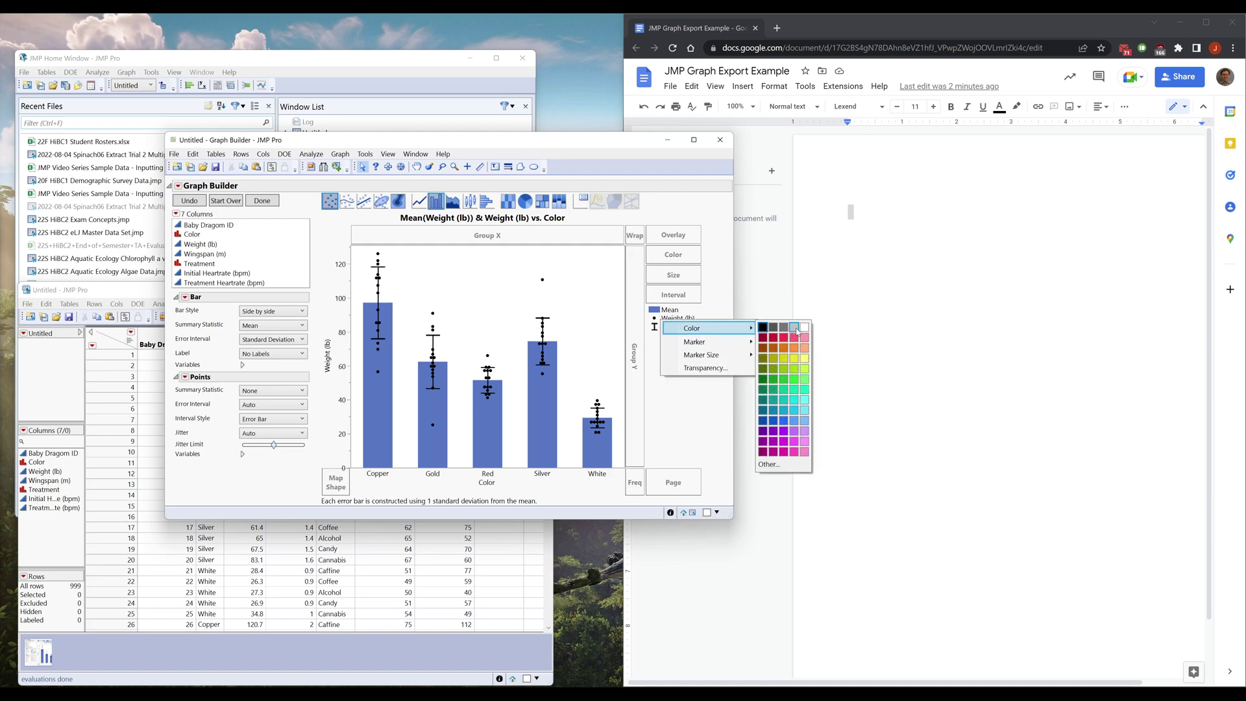
pyautogui.click(792, 329)
pyautogui.rightClick(670, 311)
pyautogui.moveTo(707, 333)
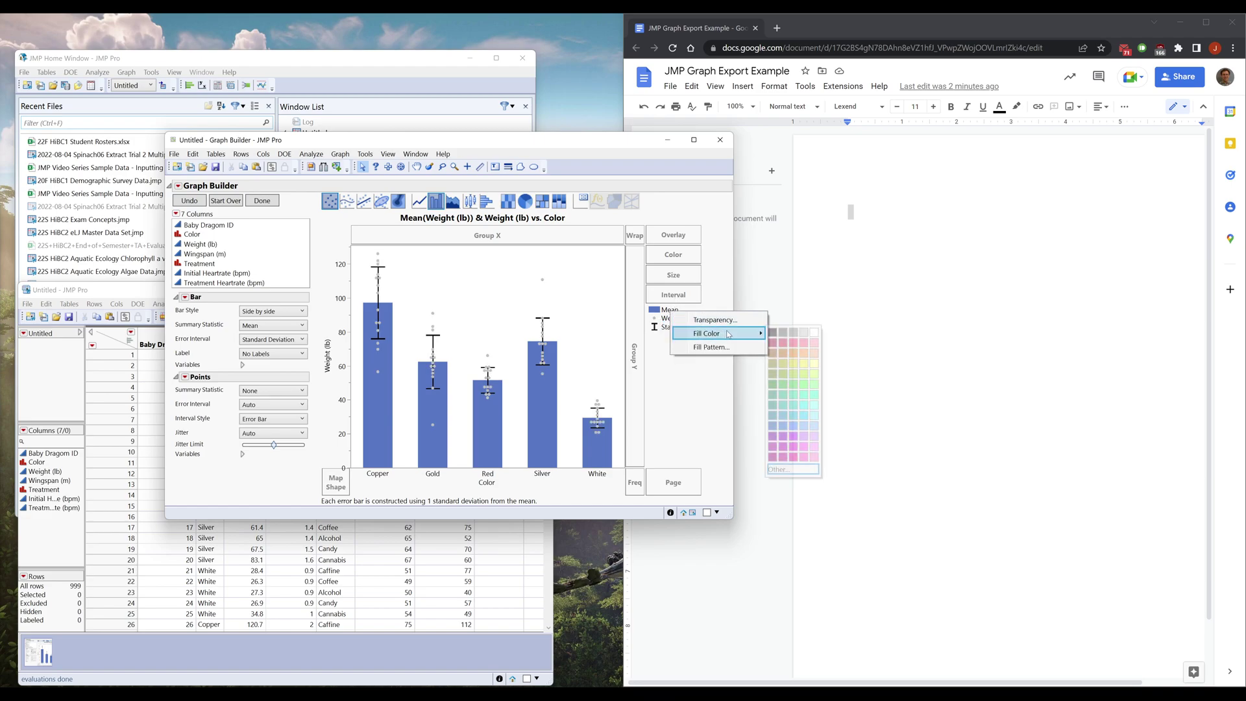
pyautogui.click(773, 332)
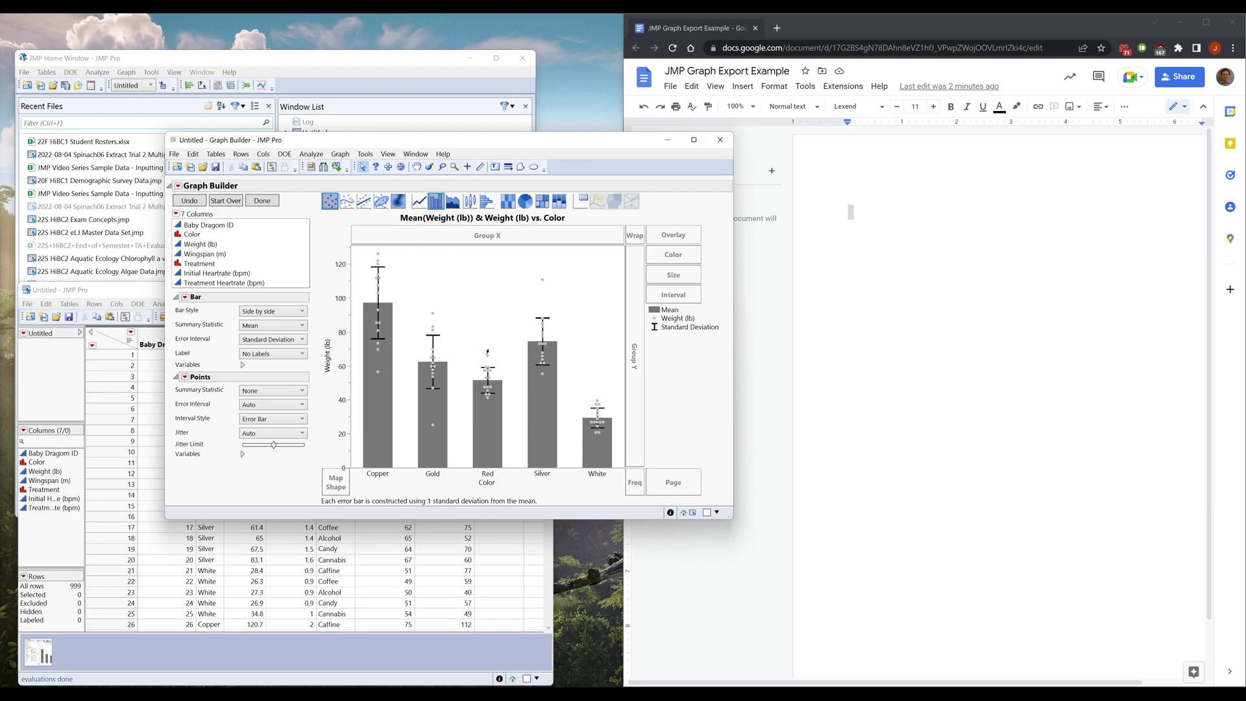
# Customize the graph so the error bar layer draws above the markers
pyautogui.rightClick(487, 352)
pyautogui.click(512, 436)
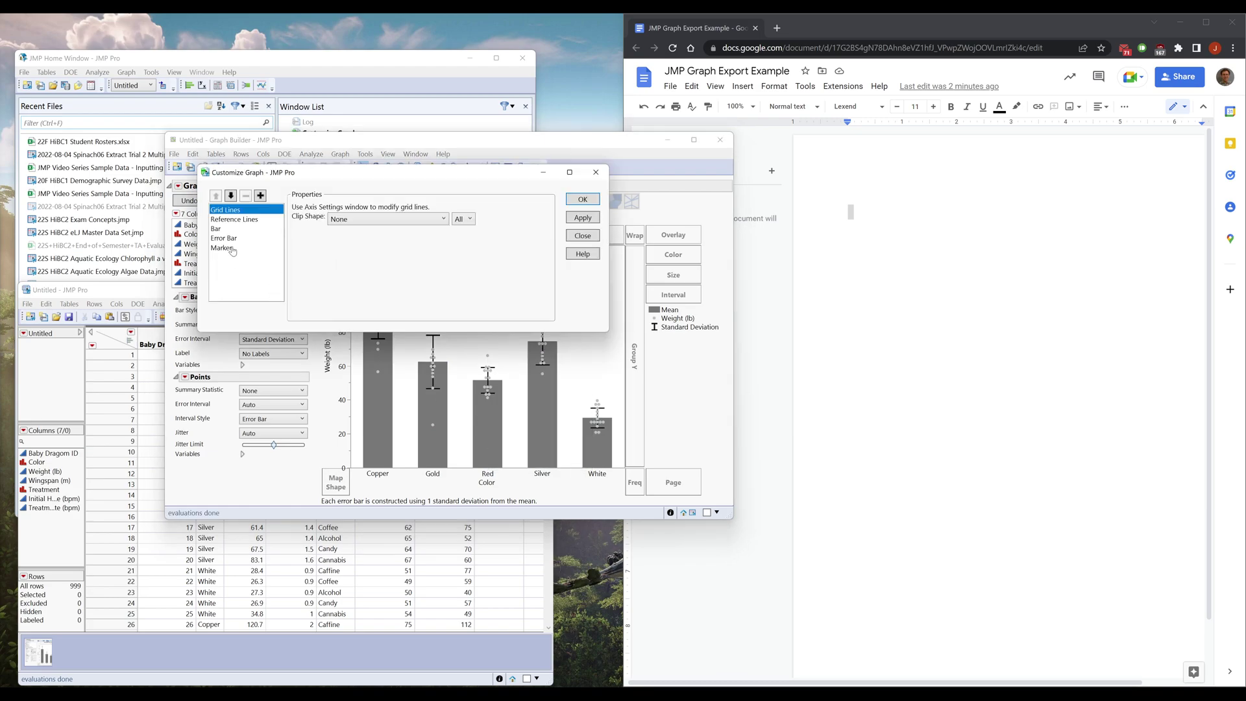
pyautogui.click(227, 238)
pyautogui.click(230, 195)
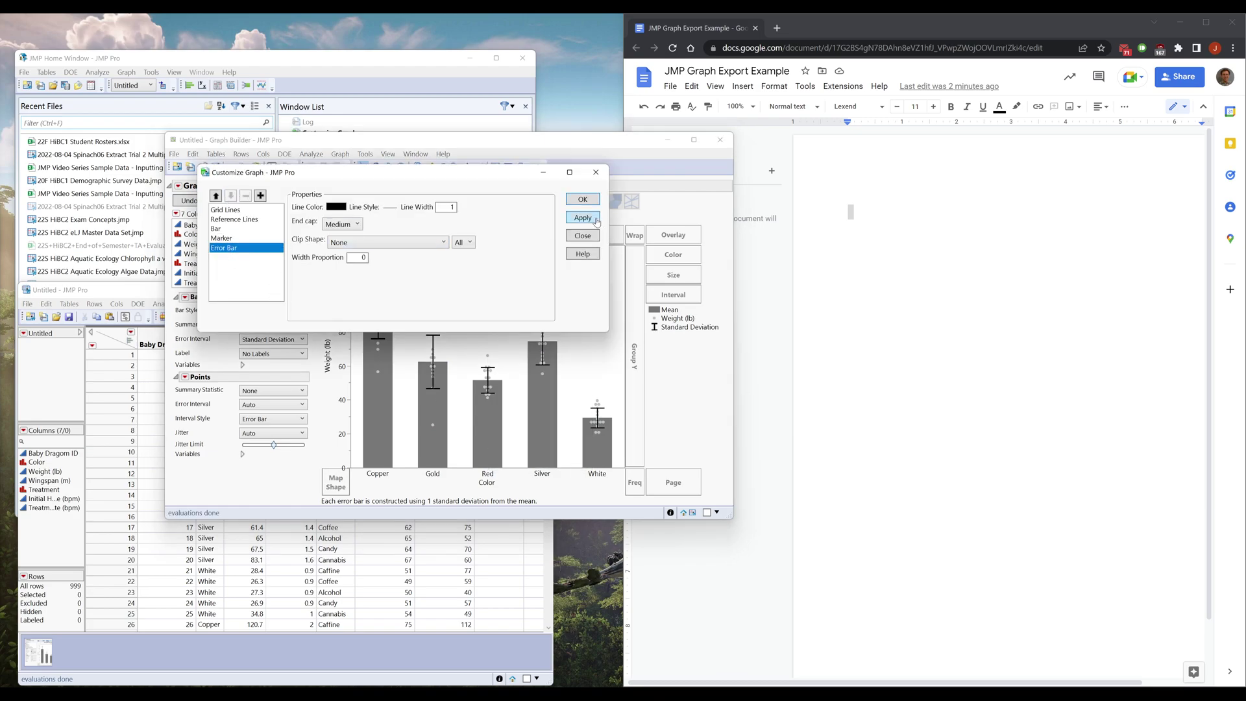
pyautogui.click(582, 199)
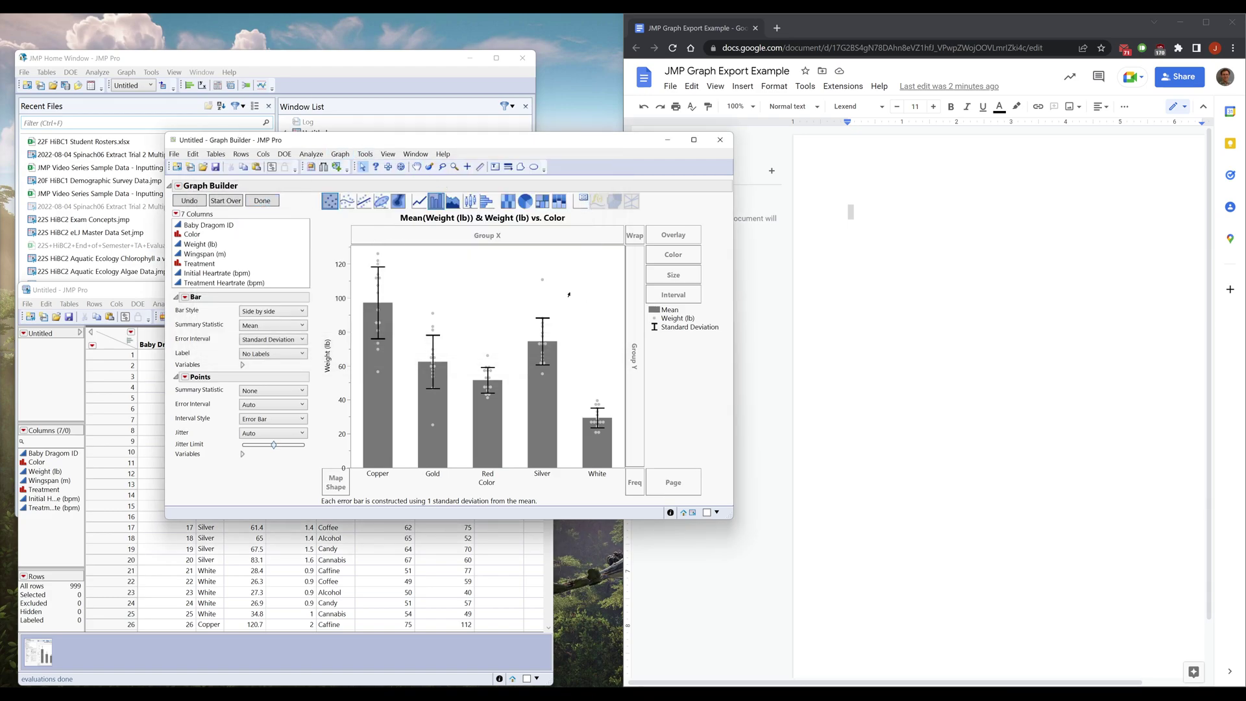
# Turn off the title, legend and footer, click Done, and move the graph window aside
pyautogui.keyDown('alt'); pyautogui.click(177, 186); pyautogui.keyUp('alt')
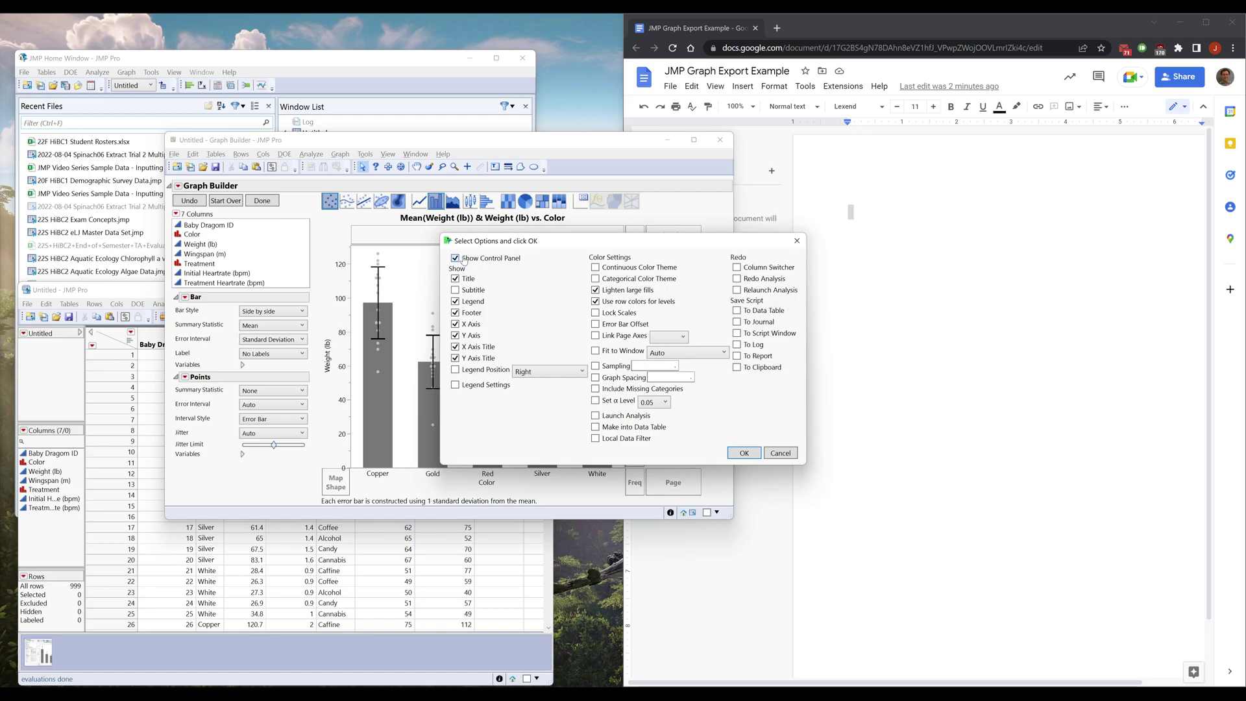
pyautogui.click(455, 279)
pyautogui.click(456, 301)
pyautogui.click(456, 313)
pyautogui.click(744, 453)
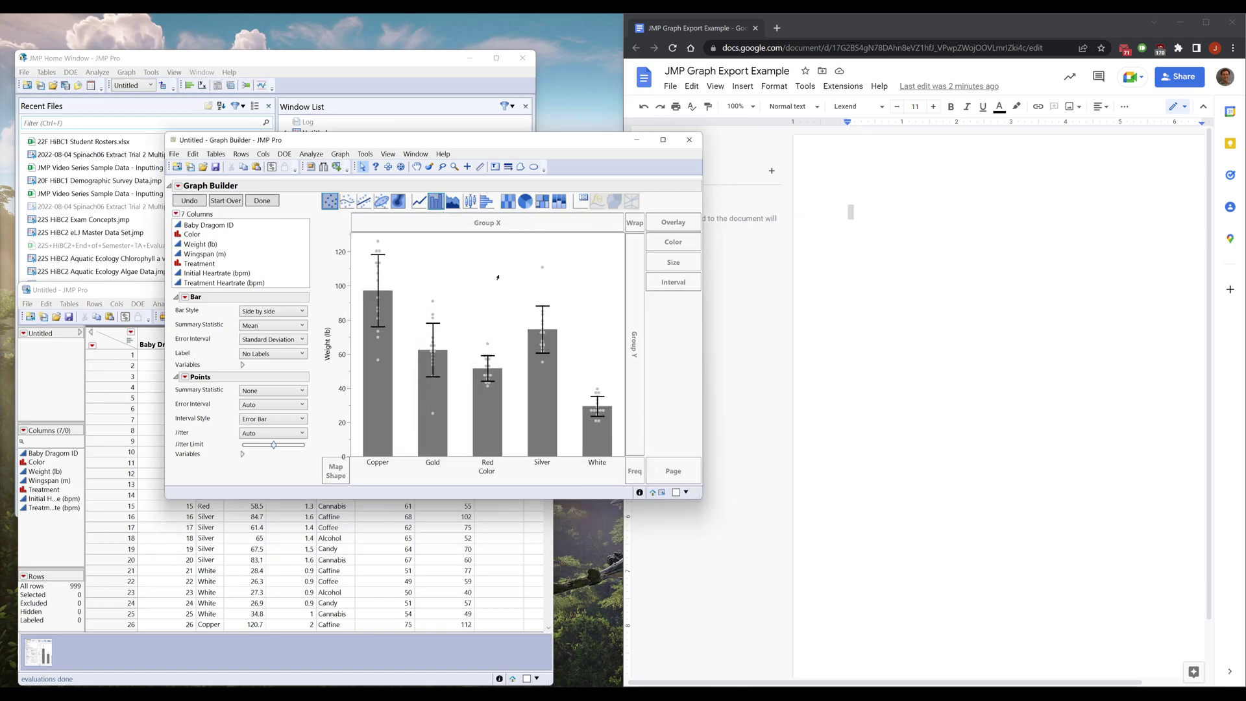
pyautogui.click(266, 201)
pyautogui.moveTo(317, 146); pyautogui.dragTo(473, 238)
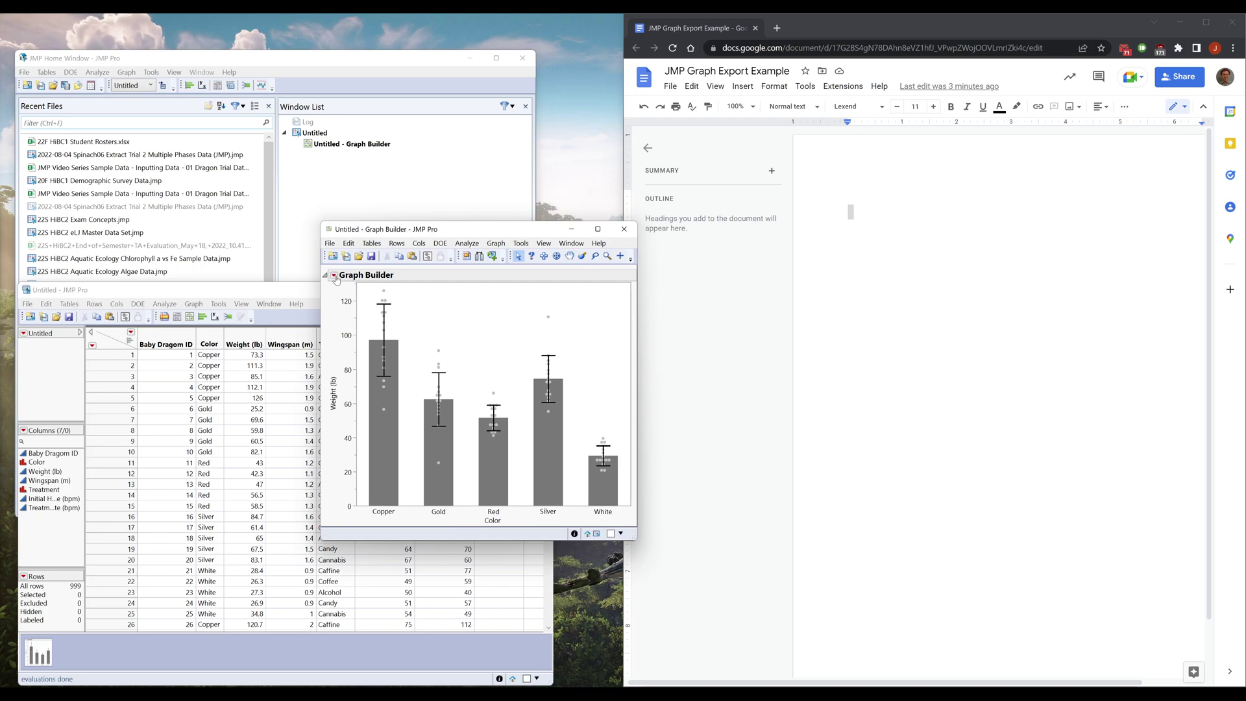
# Save the graph's script to the data table under the name 'Graph'
pyautogui.click(330, 242)
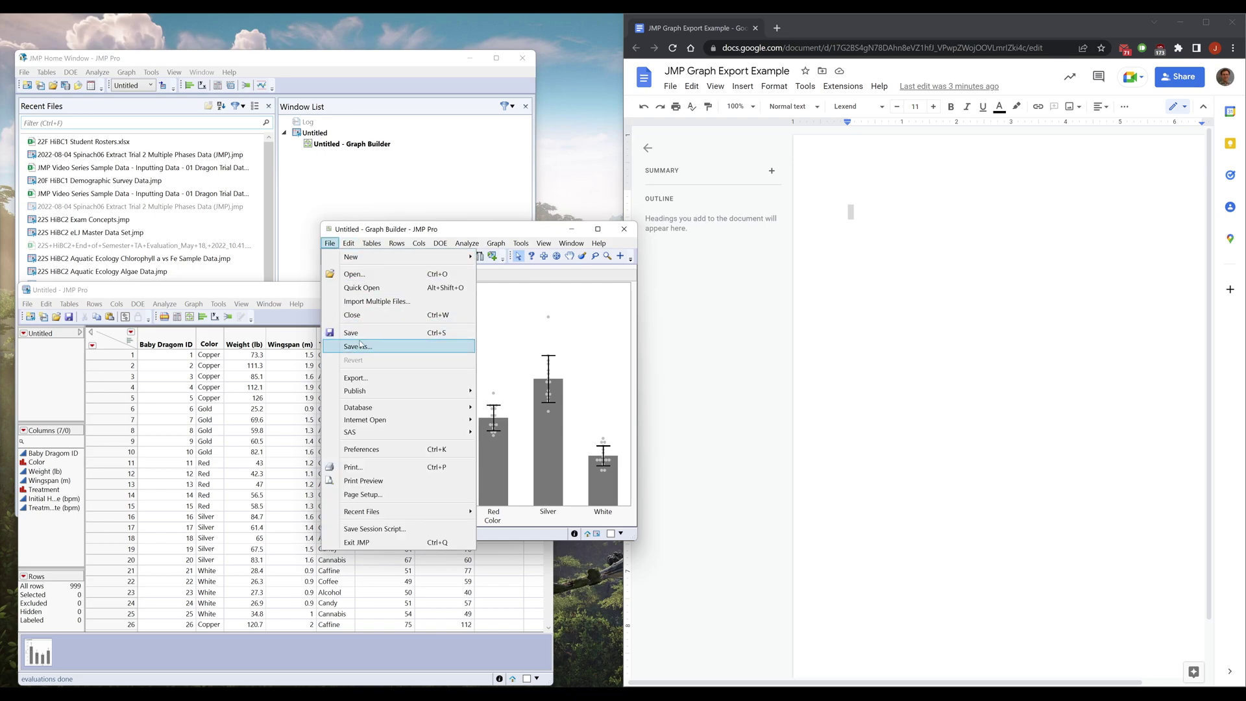
pyautogui.press('Right')
pyautogui.press('Right')
pyautogui.press('Right')
pyautogui.click(468, 236)
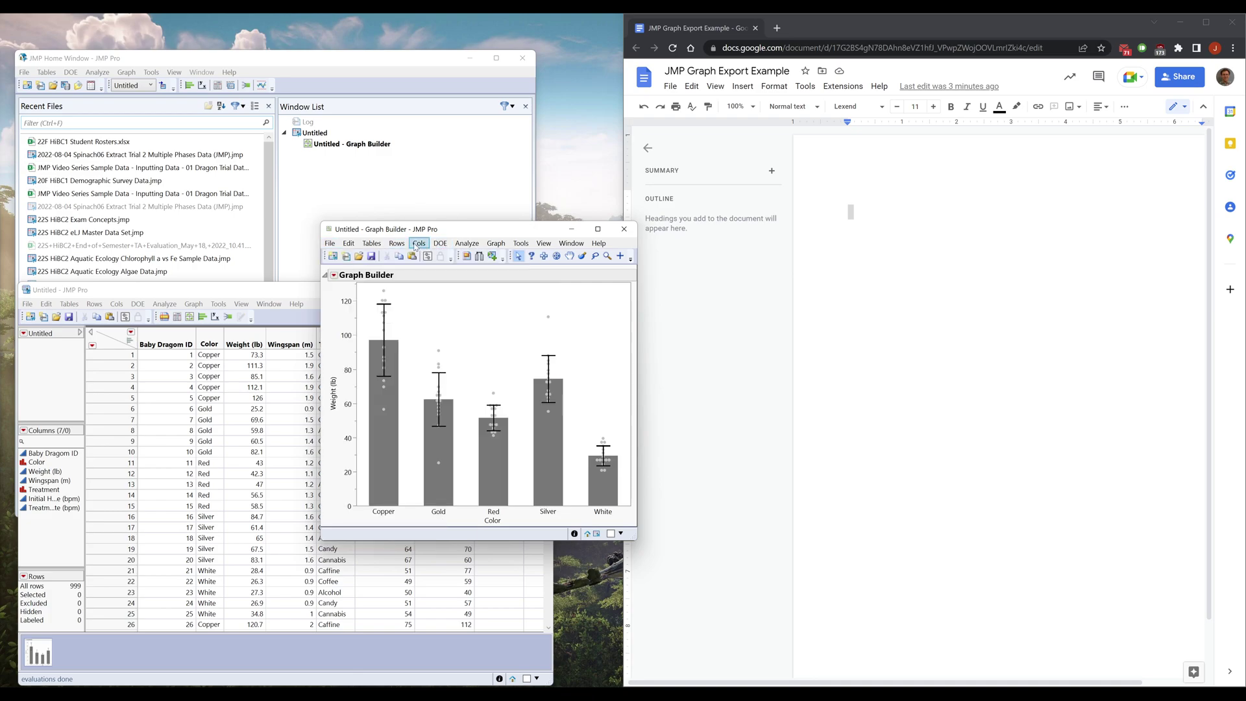
pyautogui.click(334, 276)
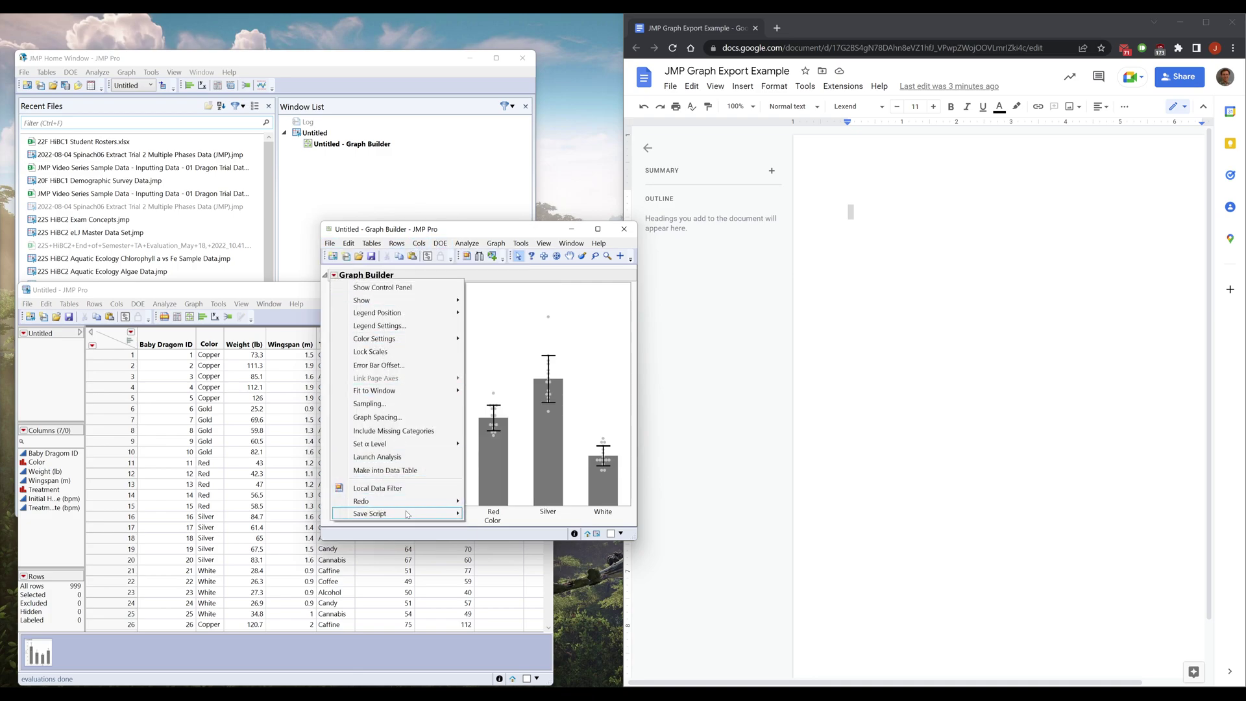
pyautogui.moveTo(407, 514)
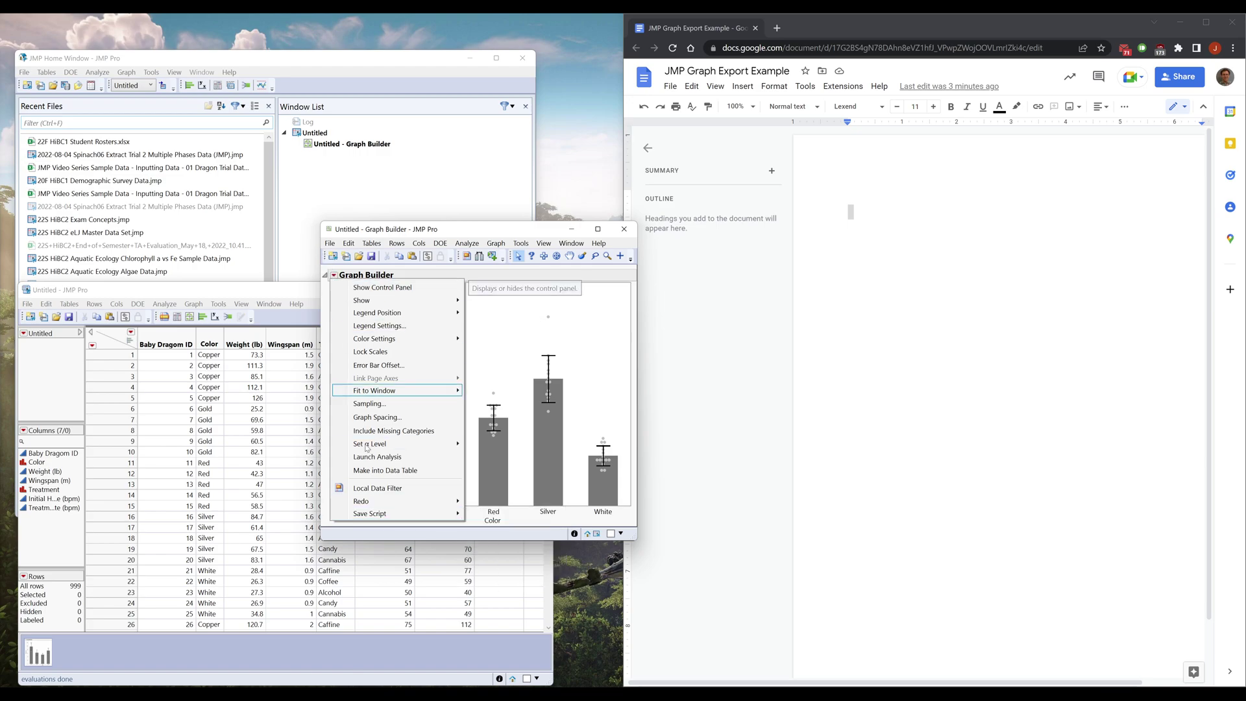
pyautogui.click(503, 512)
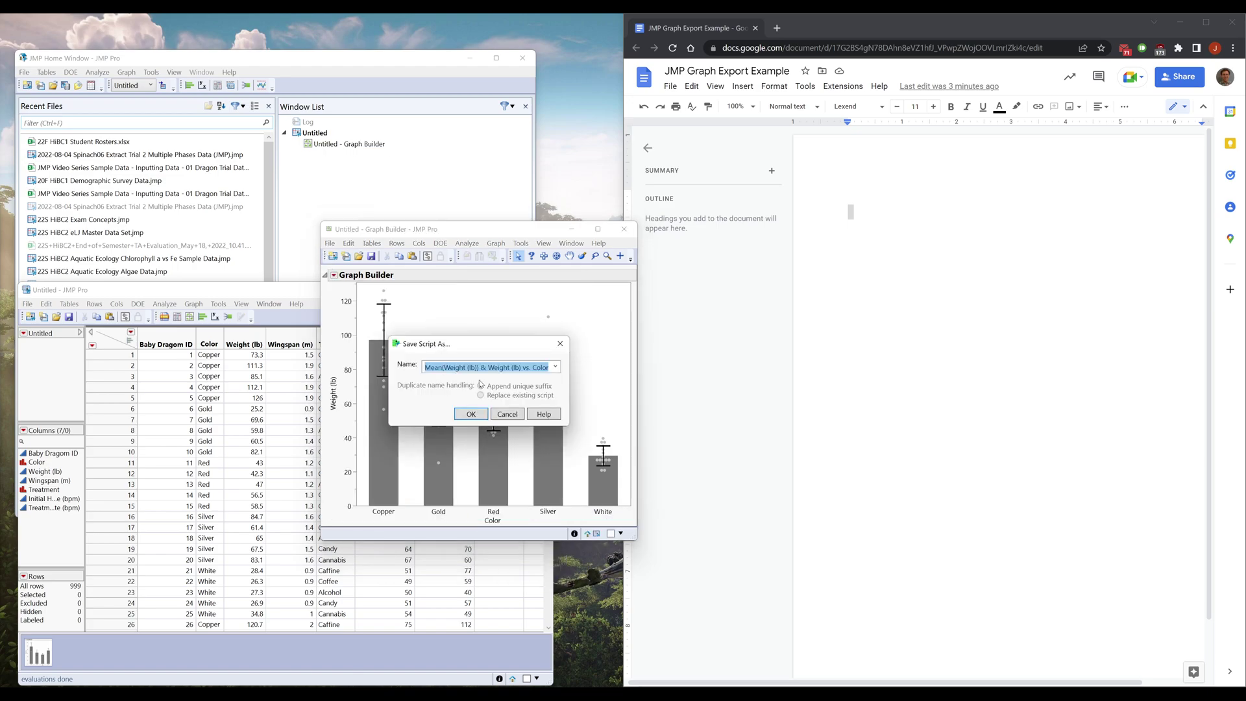
pyautogui.write('Graph')
pyautogui.press('Delete')
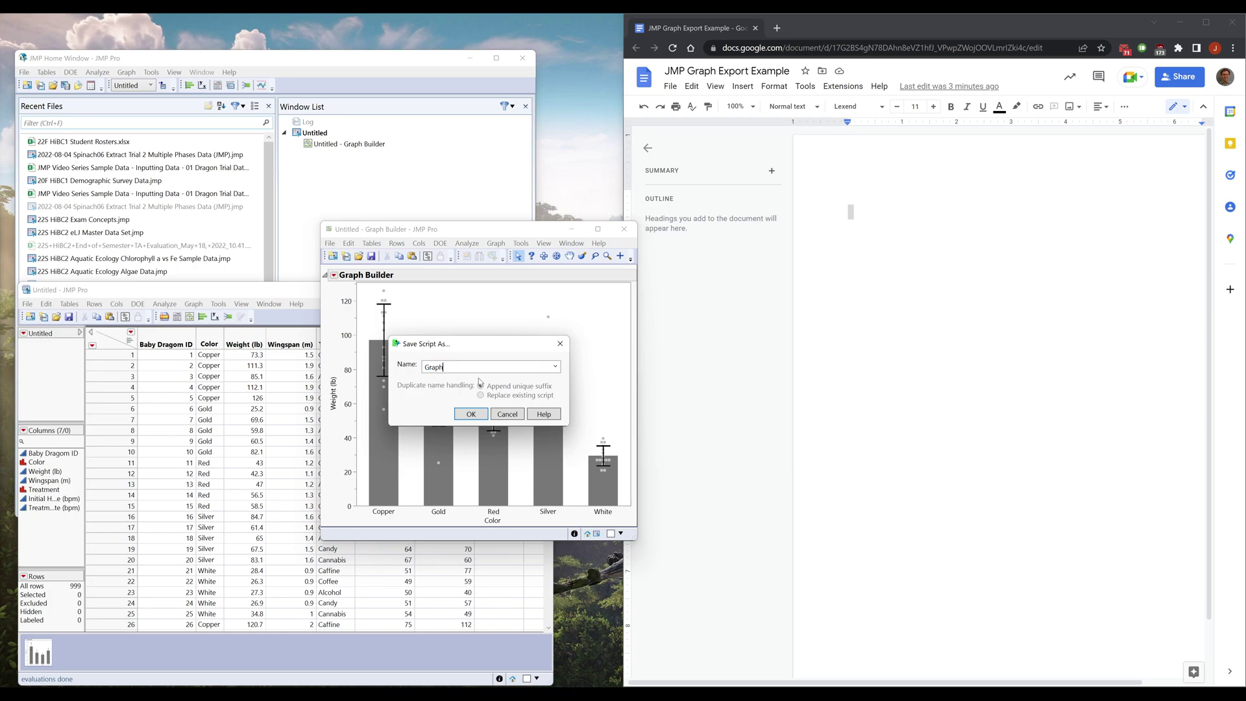
pyautogui.click(471, 414)
# Run the saved Graph script from the data table to test it, then close the copy
pyautogui.click(77, 291)
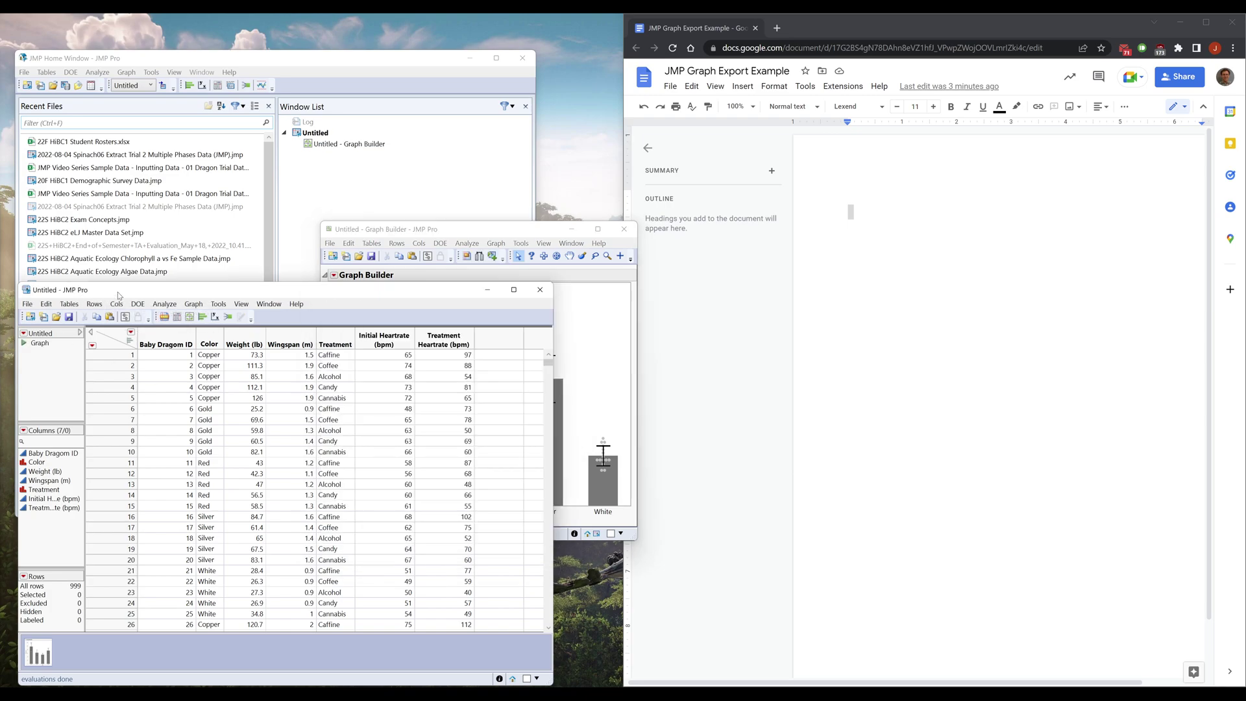
pyautogui.click(24, 343)
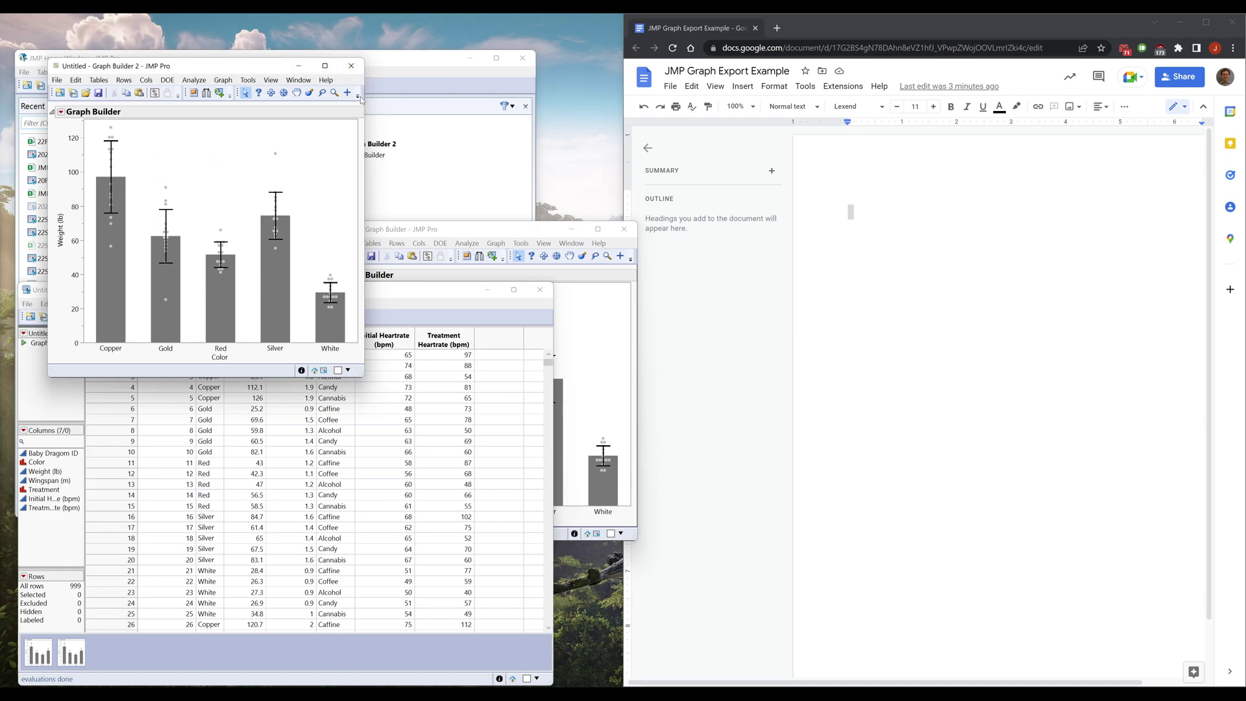
pyautogui.click(351, 66)
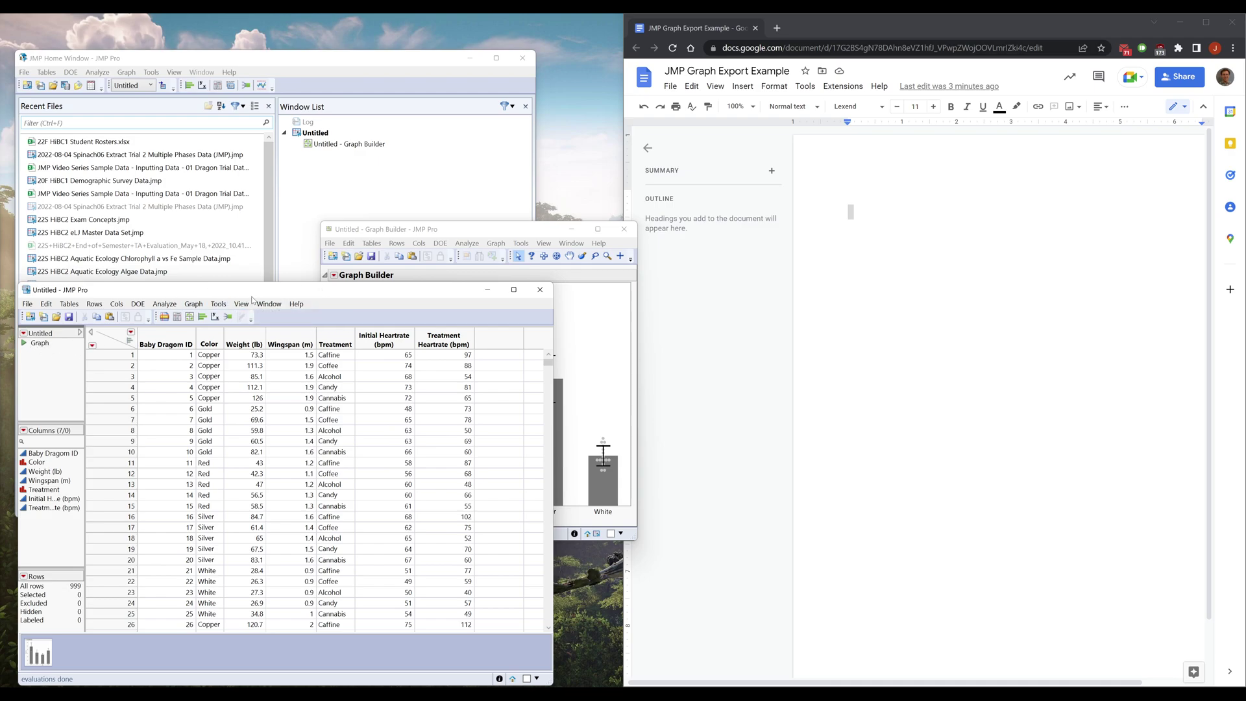
# Run Fit Y by X with Weight (lb) as the Y response and Color as the X factor
pyautogui.moveTo(190, 296); pyautogui.dragTo(205, 283)
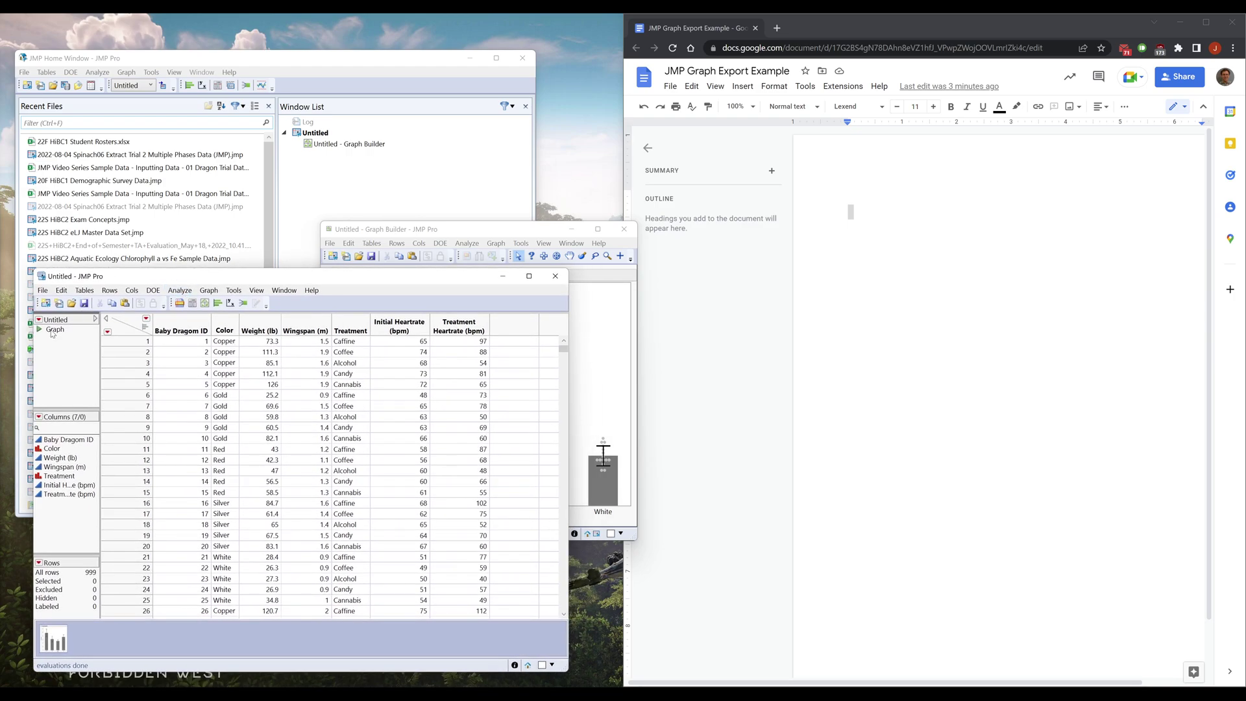
pyautogui.click(84, 290)
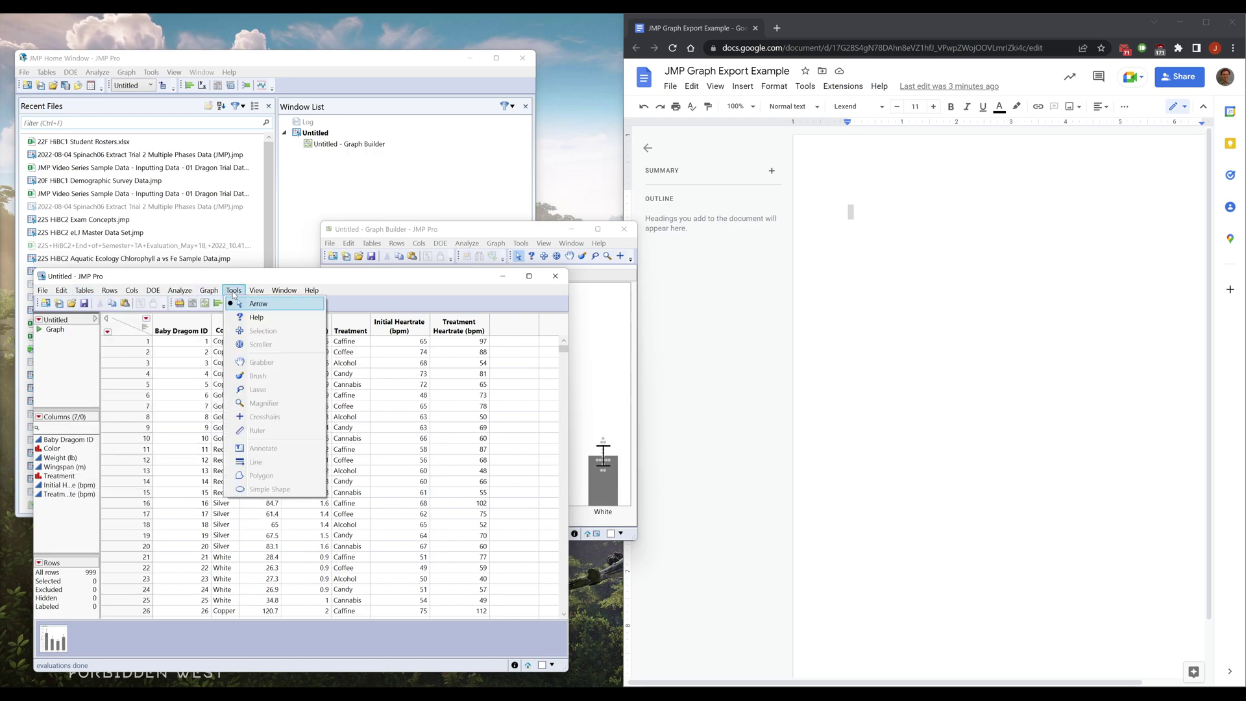
pyautogui.moveTo(181, 293)
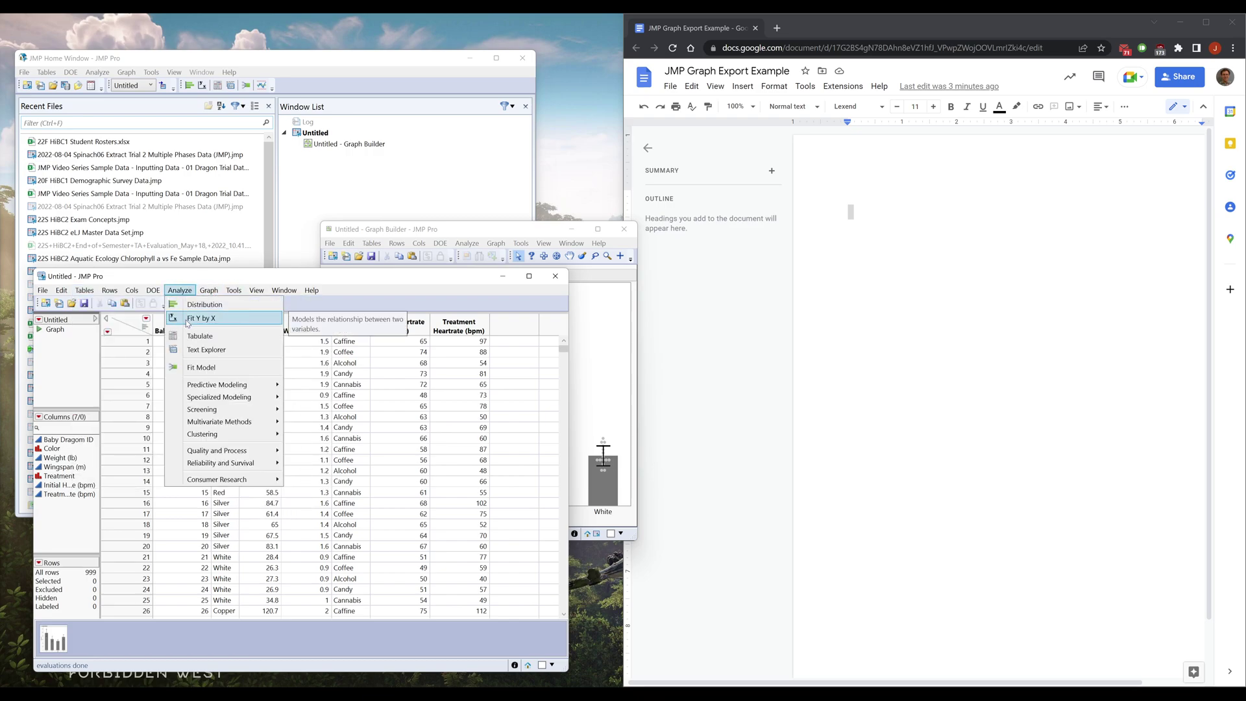
pyautogui.click(200, 318)
pyautogui.moveTo(98, 367); pyautogui.dragTo(305, 394)
pyautogui.click(115, 359)
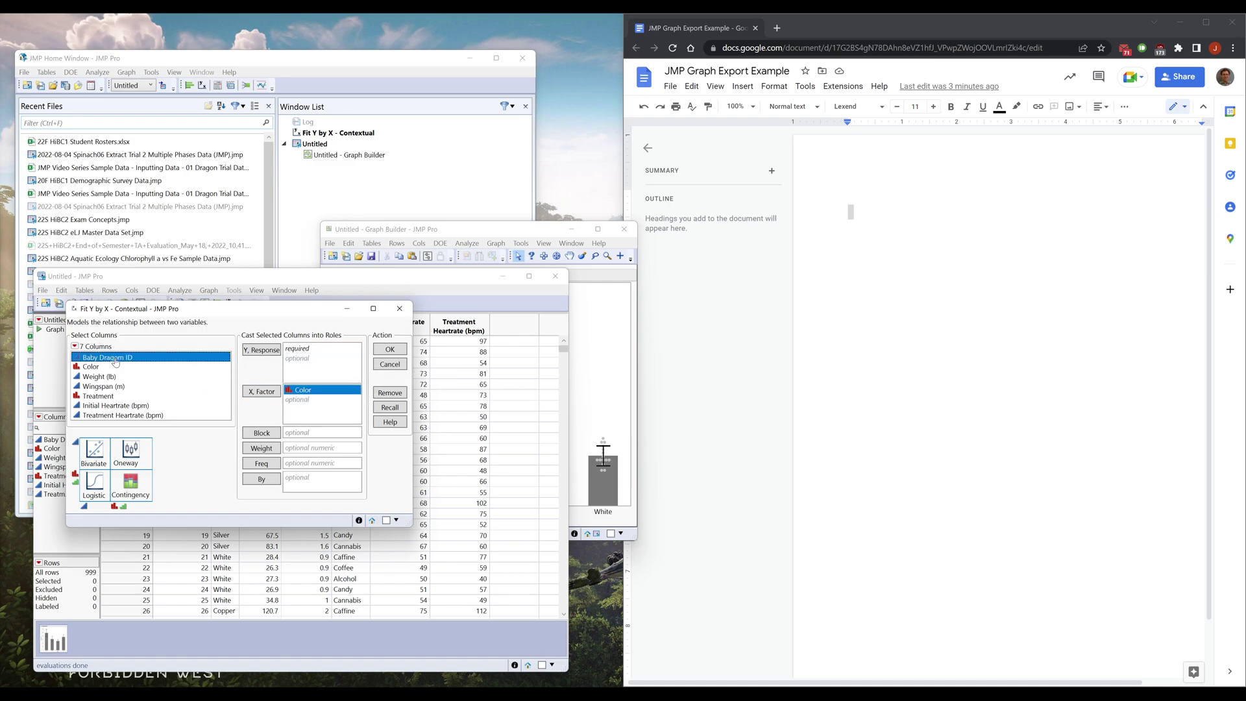
pyautogui.moveTo(104, 377); pyautogui.dragTo(295, 354)
pyautogui.click(389, 349)
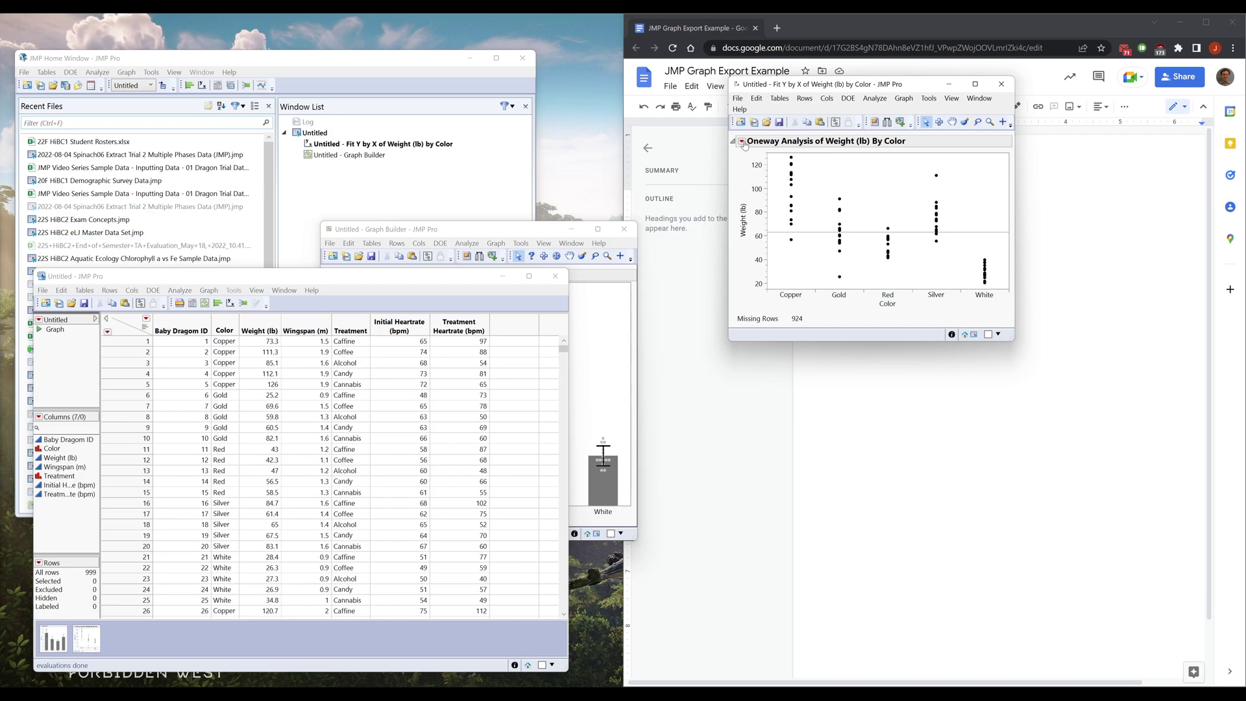
# Browse the Oneway analysis red-triangle options and dismiss them without saving anything
pyautogui.click(743, 142)
pyautogui.moveTo(806, 415)
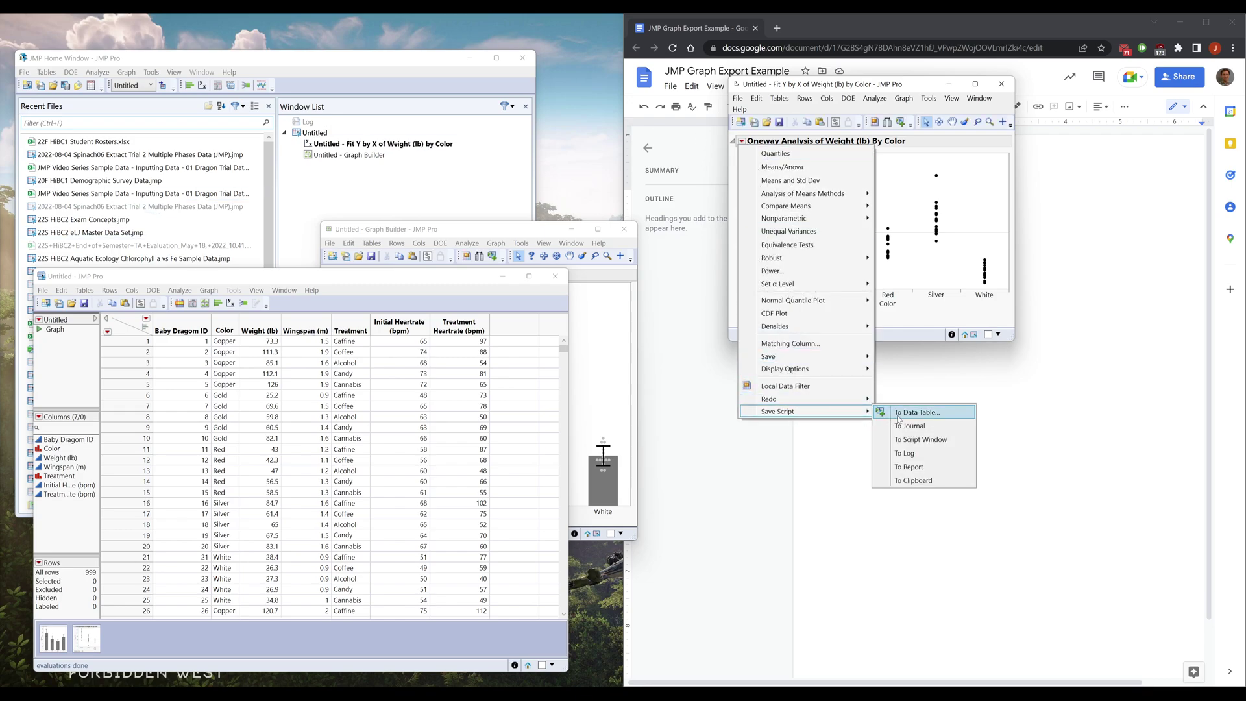
pyautogui.click(946, 306)
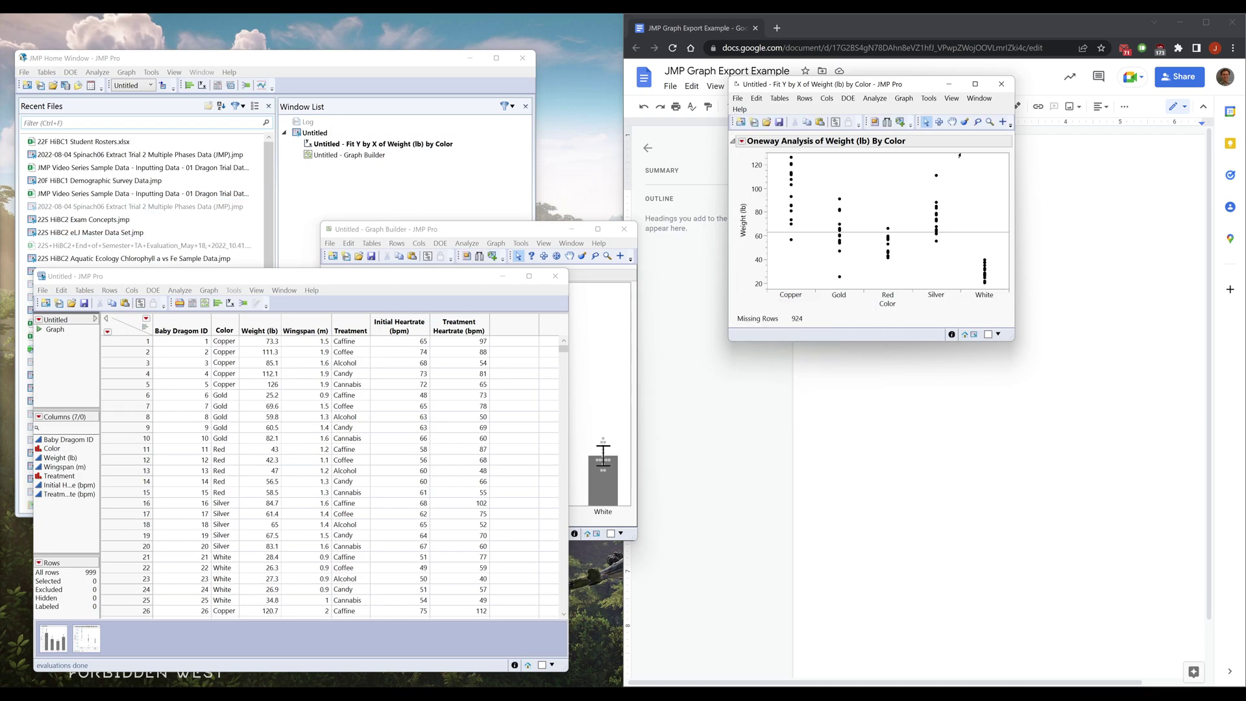
# Close the Oneway window, review the Graph script's code without editing, and return to Graph Builder
pyautogui.click(1001, 84)
pyautogui.rightClick(56, 329)
pyautogui.click(75, 353)
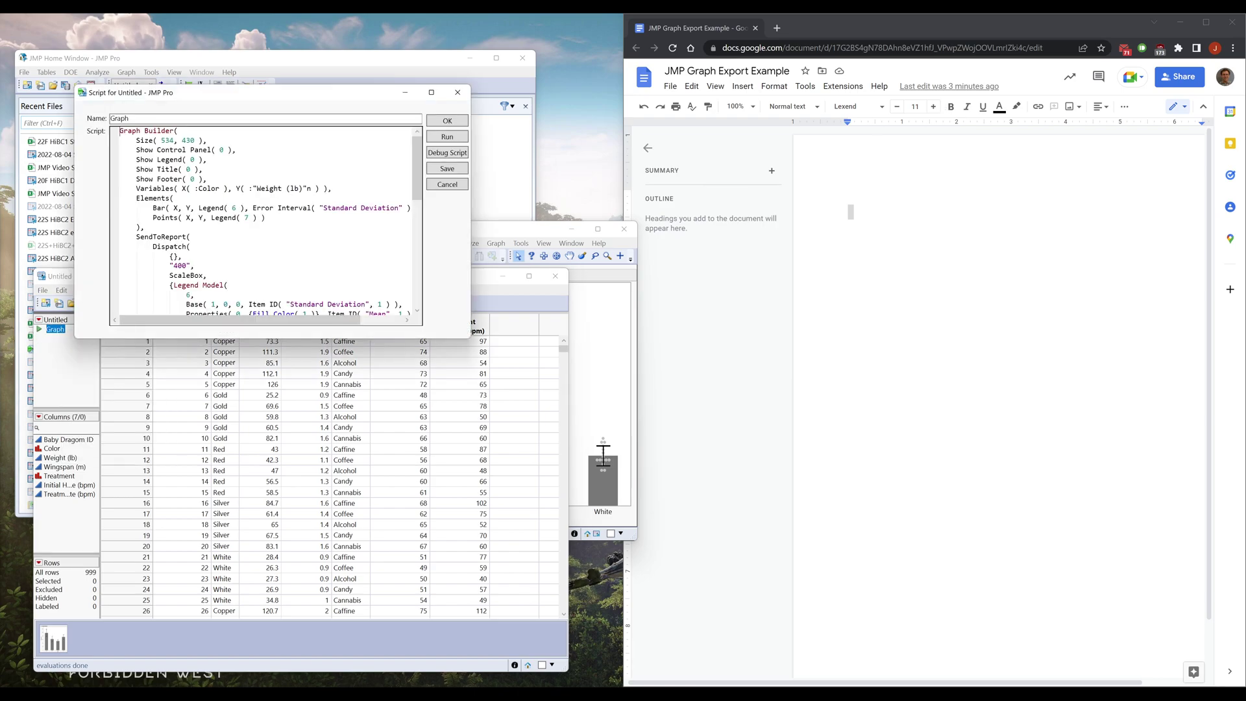
pyautogui.scroll(-5, 266, 221)
pyautogui.scroll(5, 266, 221)
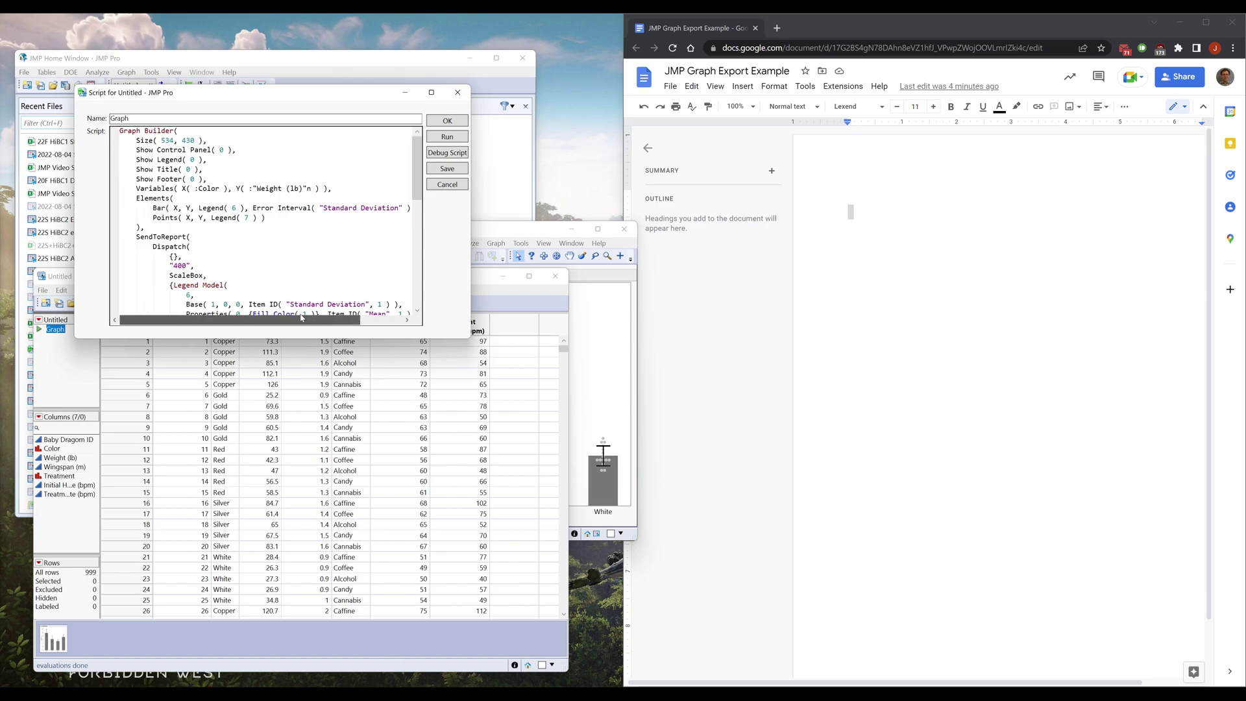
pyautogui.moveTo(417, 193)
pyautogui.mouseDown()
pyautogui.moveTo(420, 284)
pyautogui.moveTo(419, 177)
pyautogui.mouseUp()
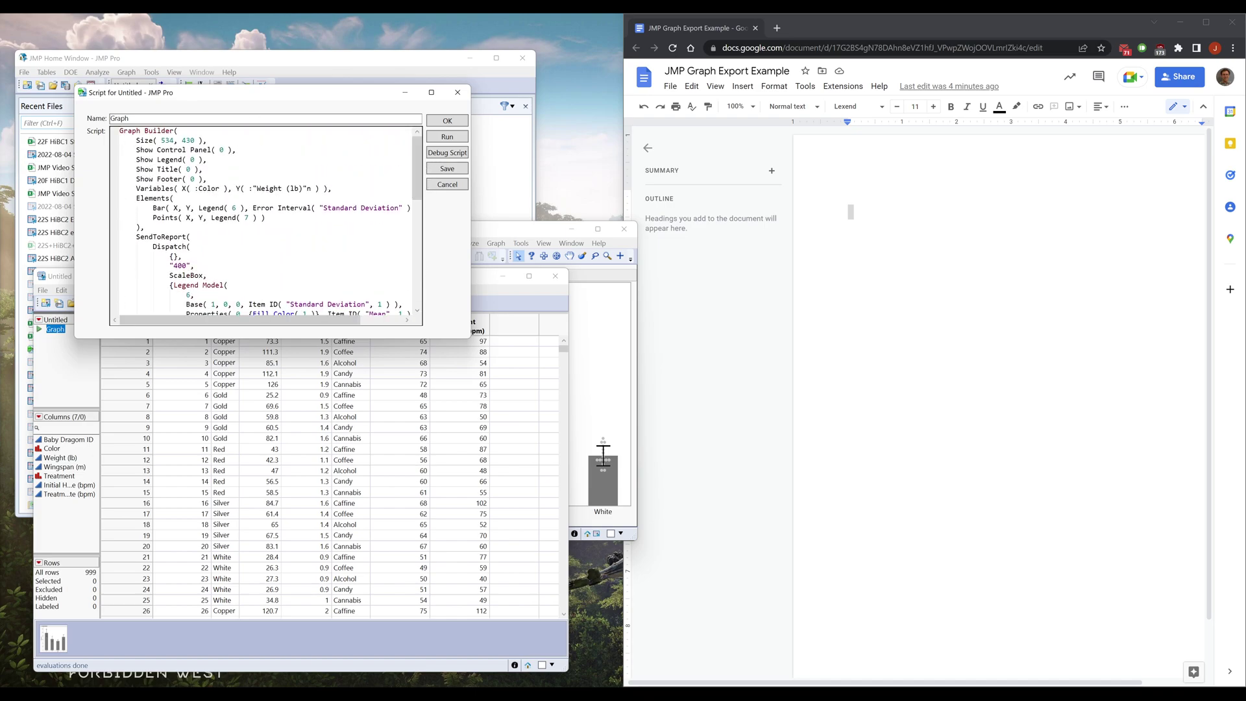
pyautogui.click(449, 121)
pyautogui.click(480, 230)
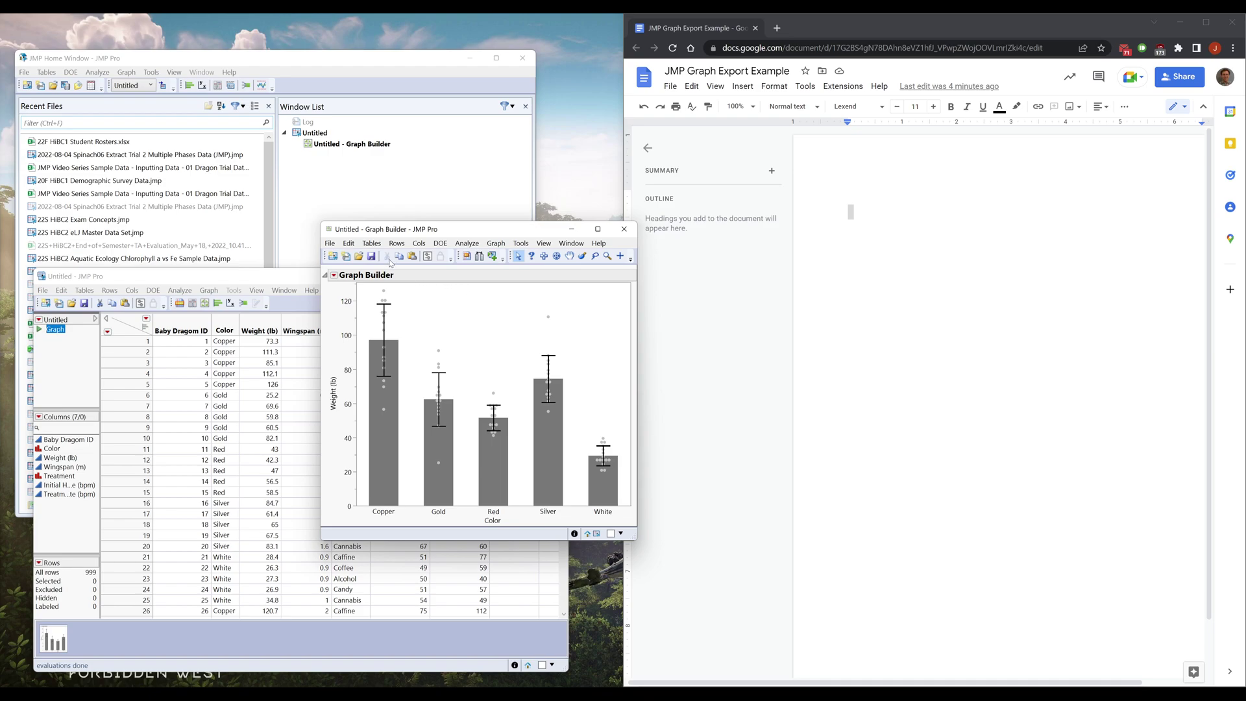
# Drag the Graph Builder window slightly up and to the left
pyautogui.moveTo(456, 232); pyautogui.dragTo(445, 197)
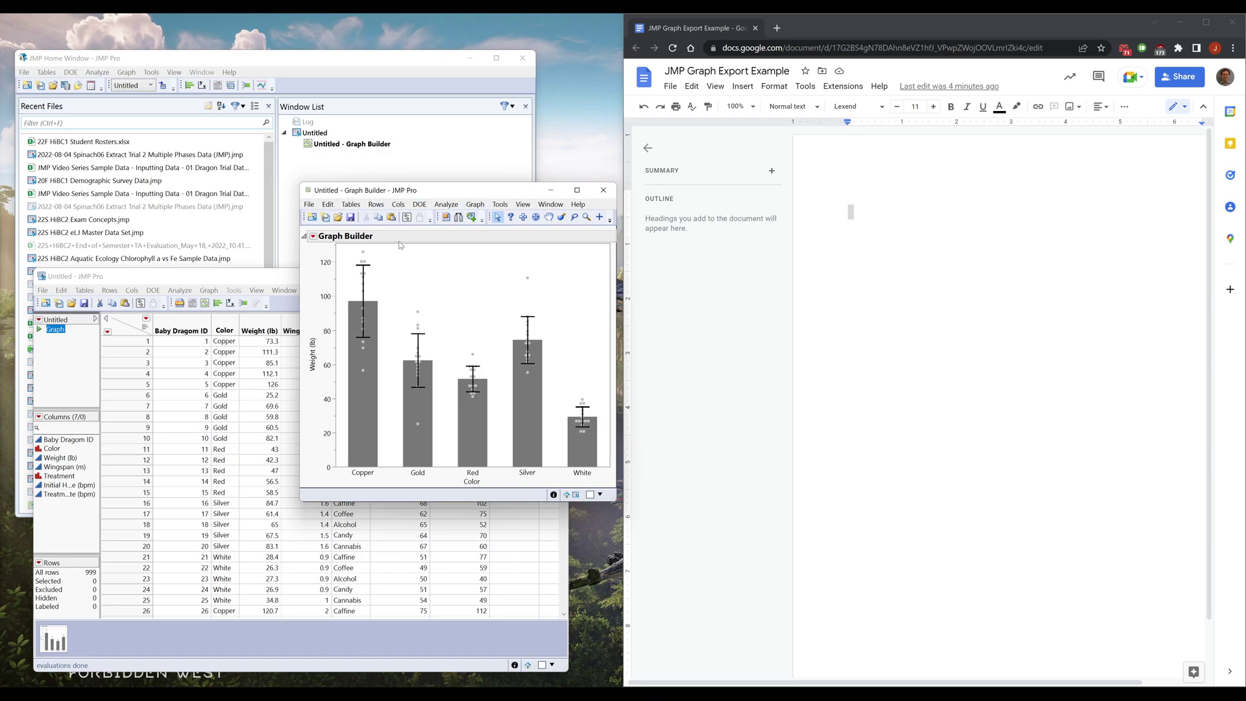
# Copy the JMP chart and paste it into the Google Doc
pyautogui.click(328, 204)
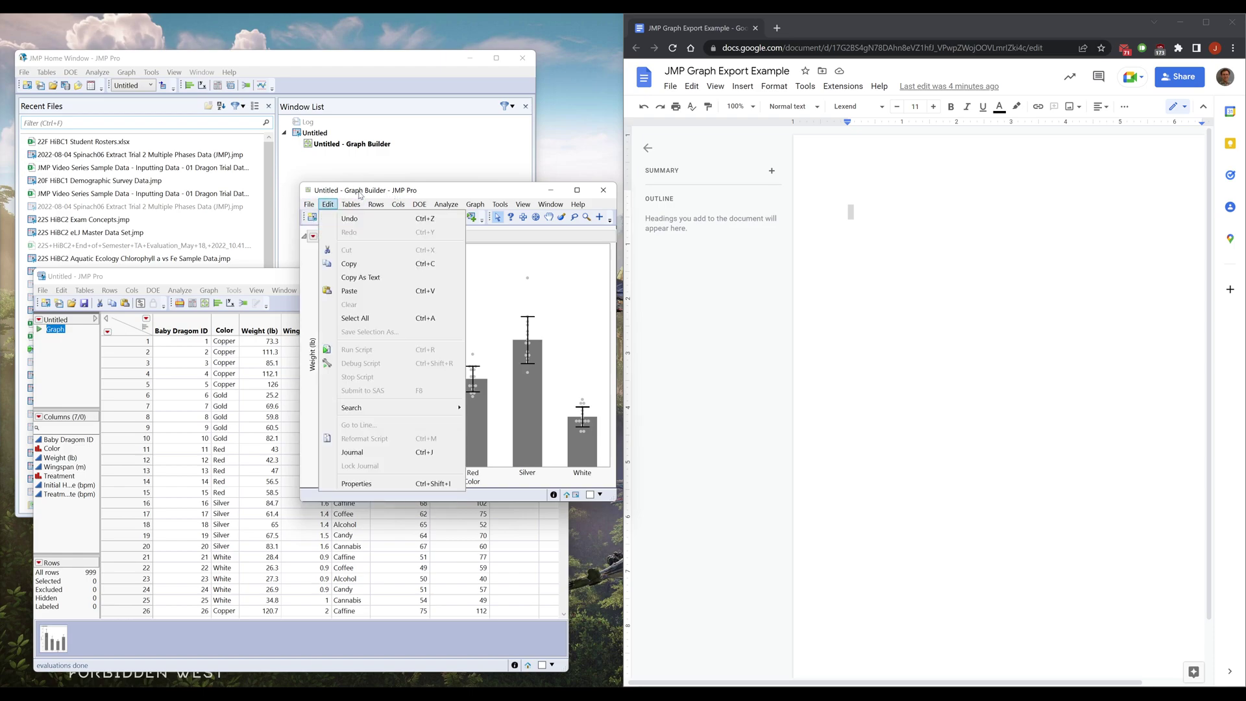
pyautogui.click(434, 197)
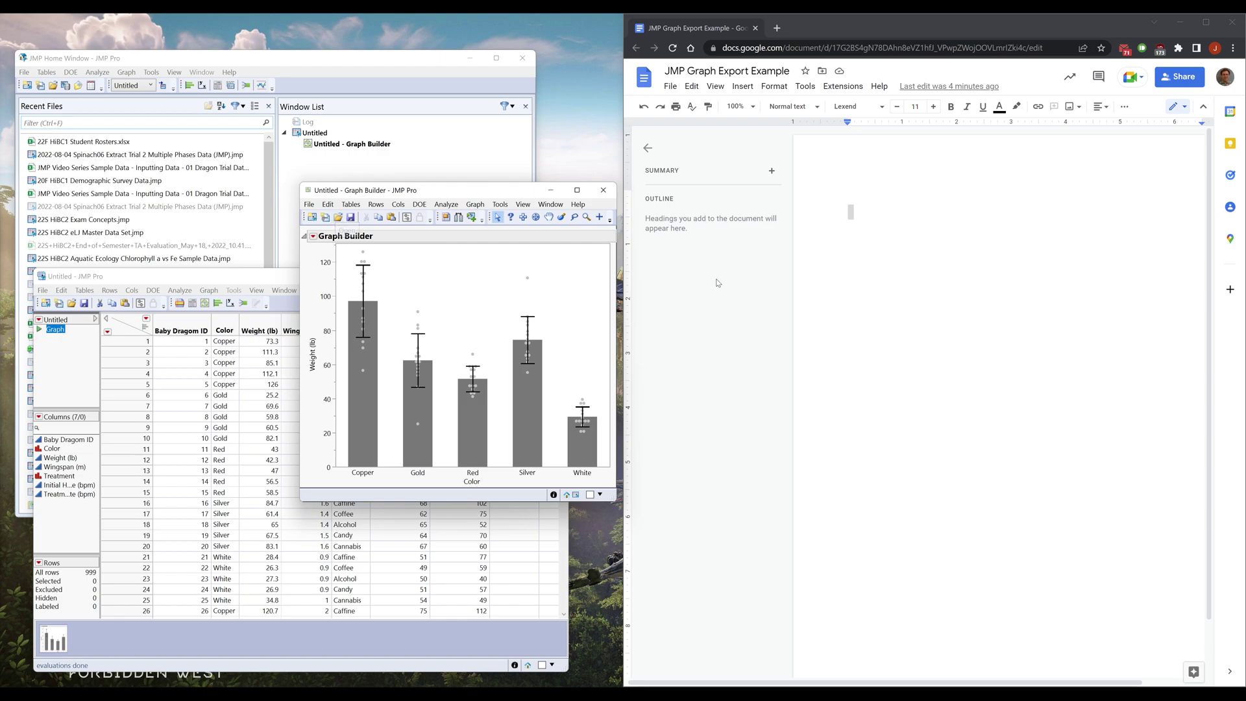
pyautogui.click(835, 30)
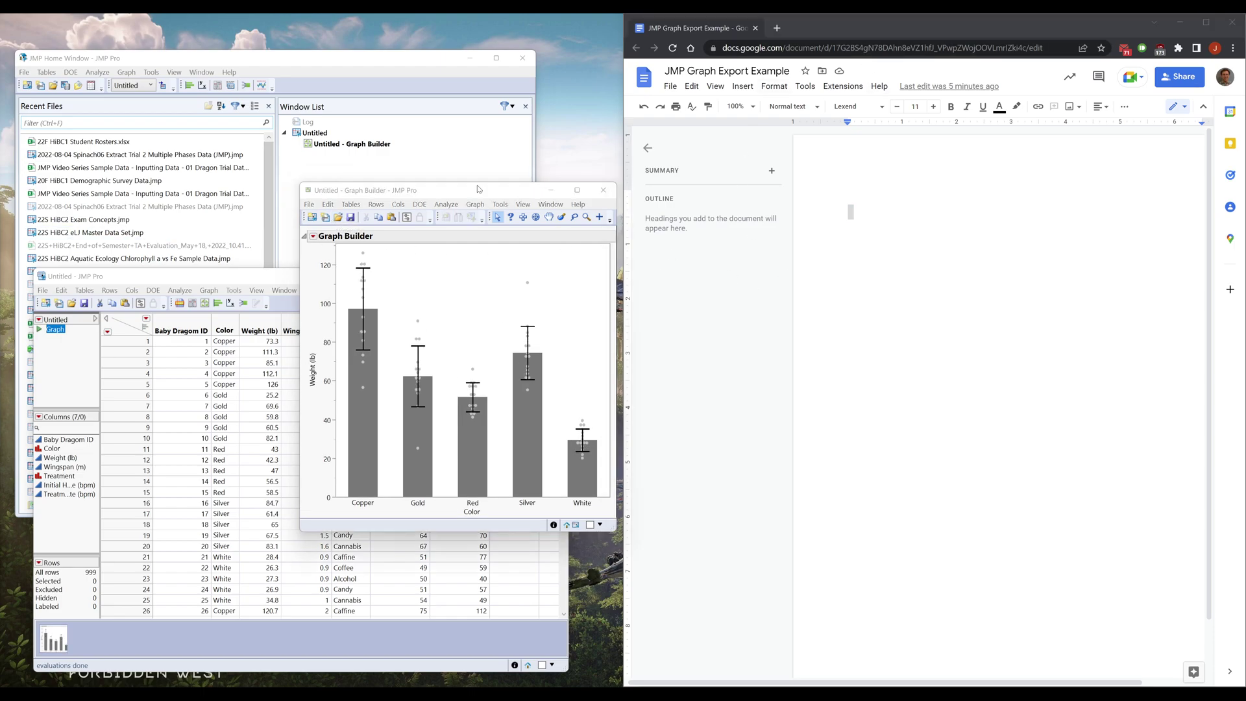
pyautogui.click(328, 204)
pyautogui.click(360, 264)
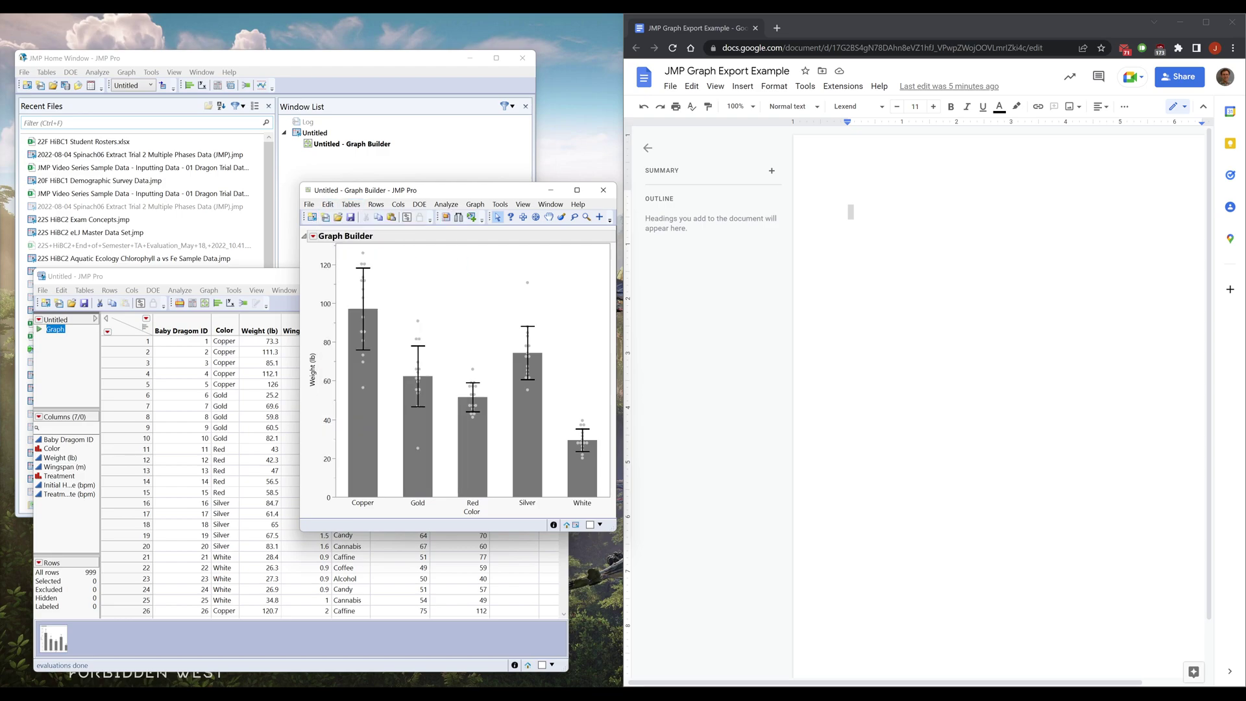
pyautogui.click(853, 245)
pyautogui.hotkey('ctrl', 'v')
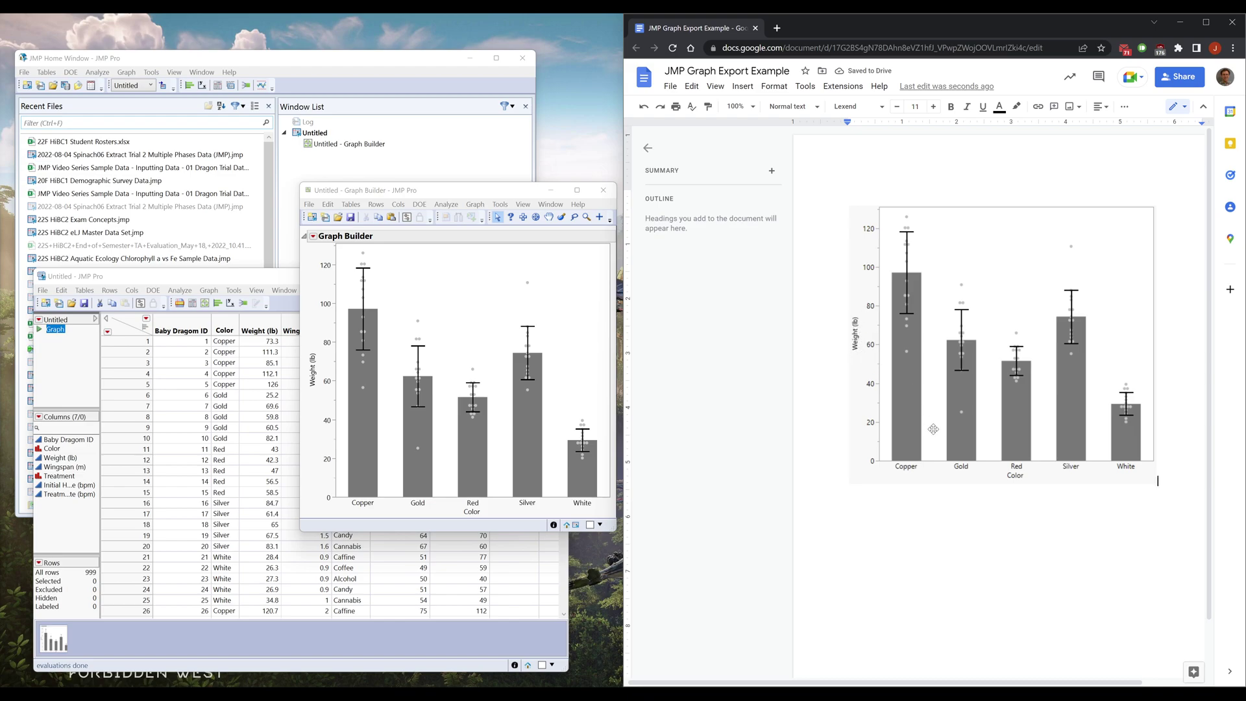
# Shrink the pasted chart image slightly and add an empty line below it
pyautogui.click(960, 290)
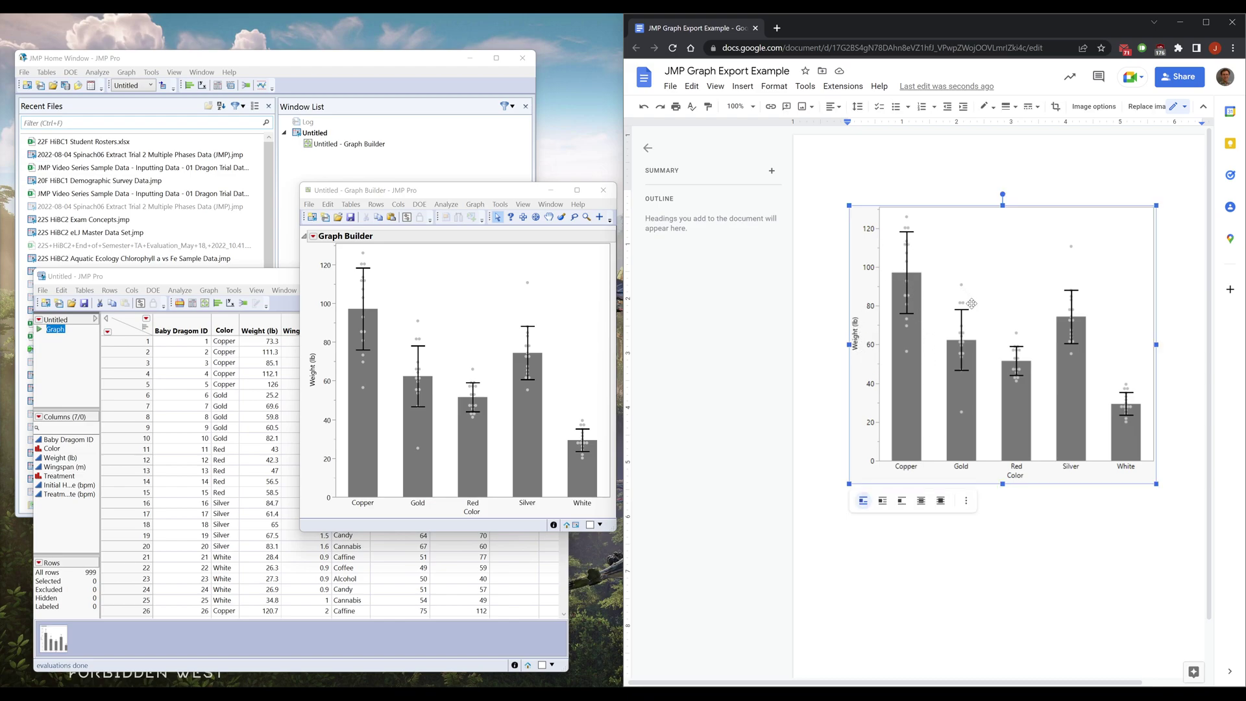
pyautogui.moveTo(1153, 483); pyautogui.dragTo(1098, 433)
pyautogui.click(1099, 432)
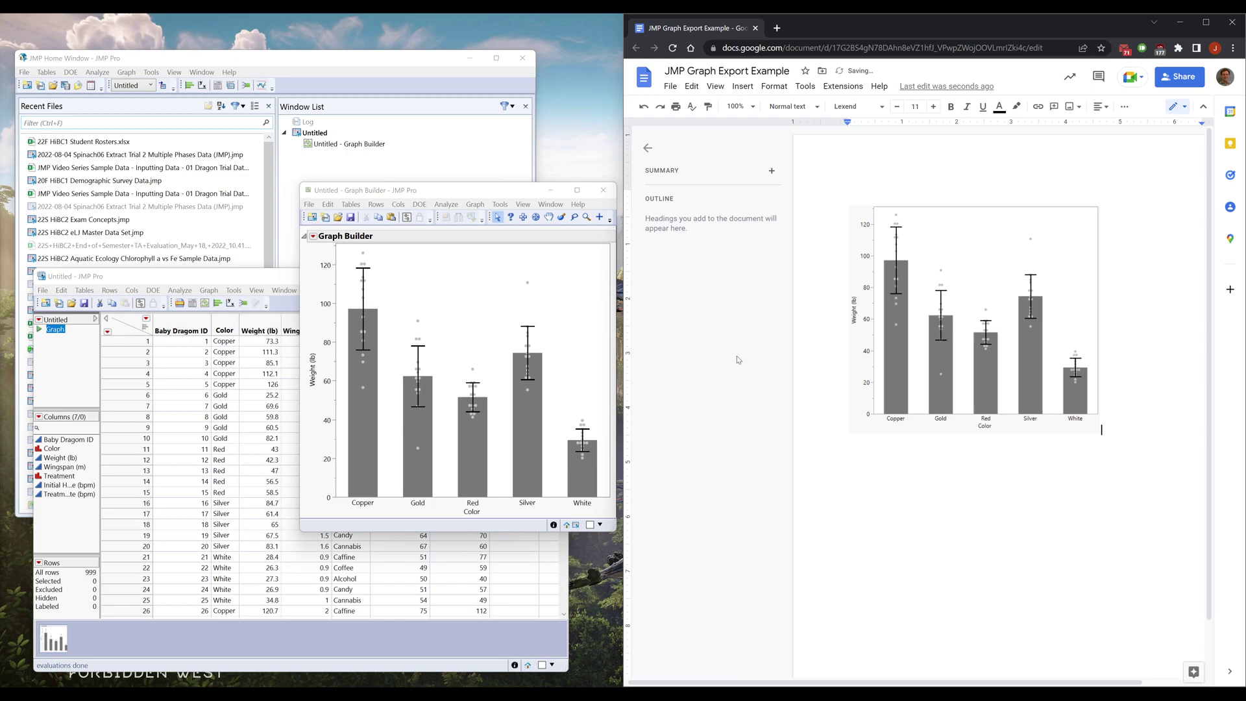
pyautogui.press('Return')
# In JMP Preferences, set the PNG and JPEG image resolution to 300 DPI
pyautogui.click(455, 198)
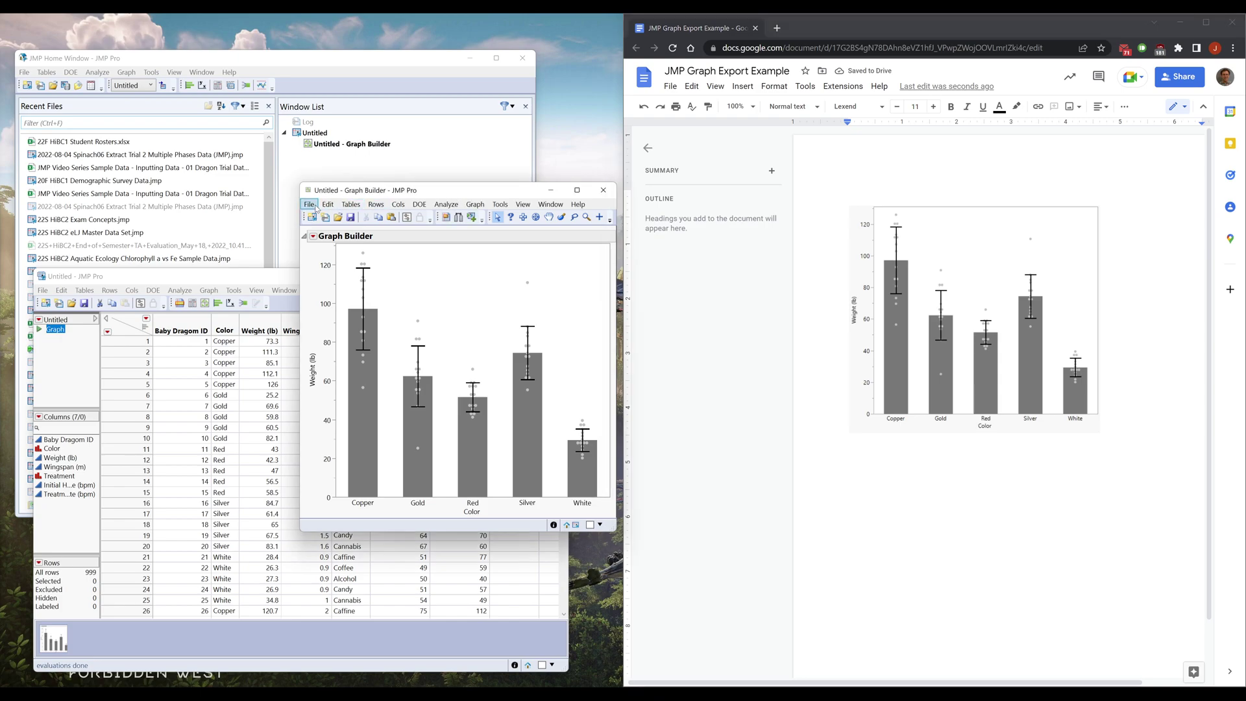
pyautogui.click(310, 204)
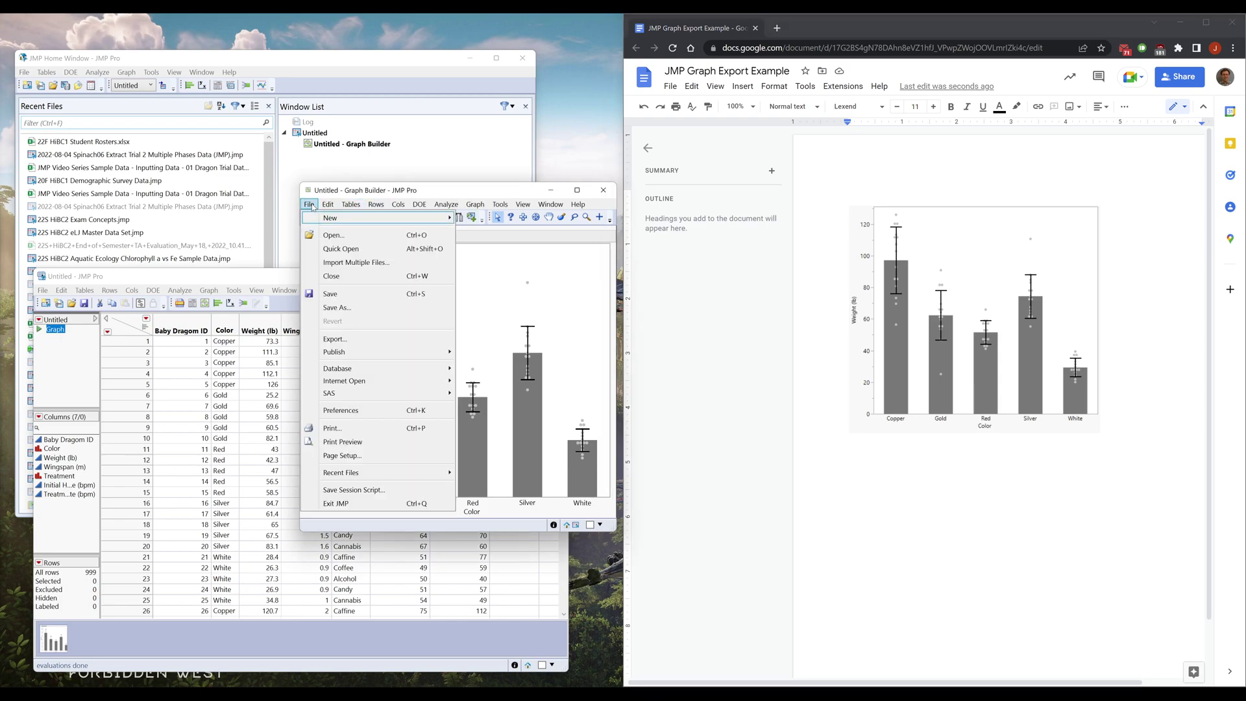
pyautogui.click(373, 411)
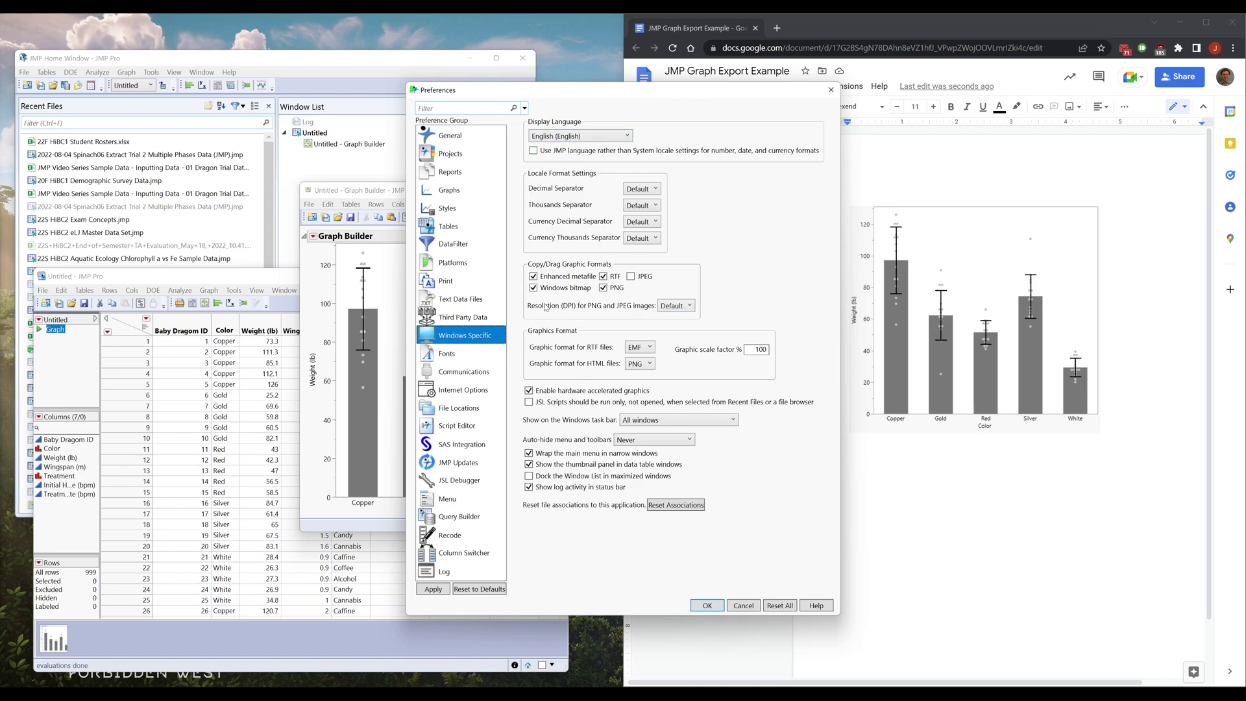
pyautogui.click(686, 306)
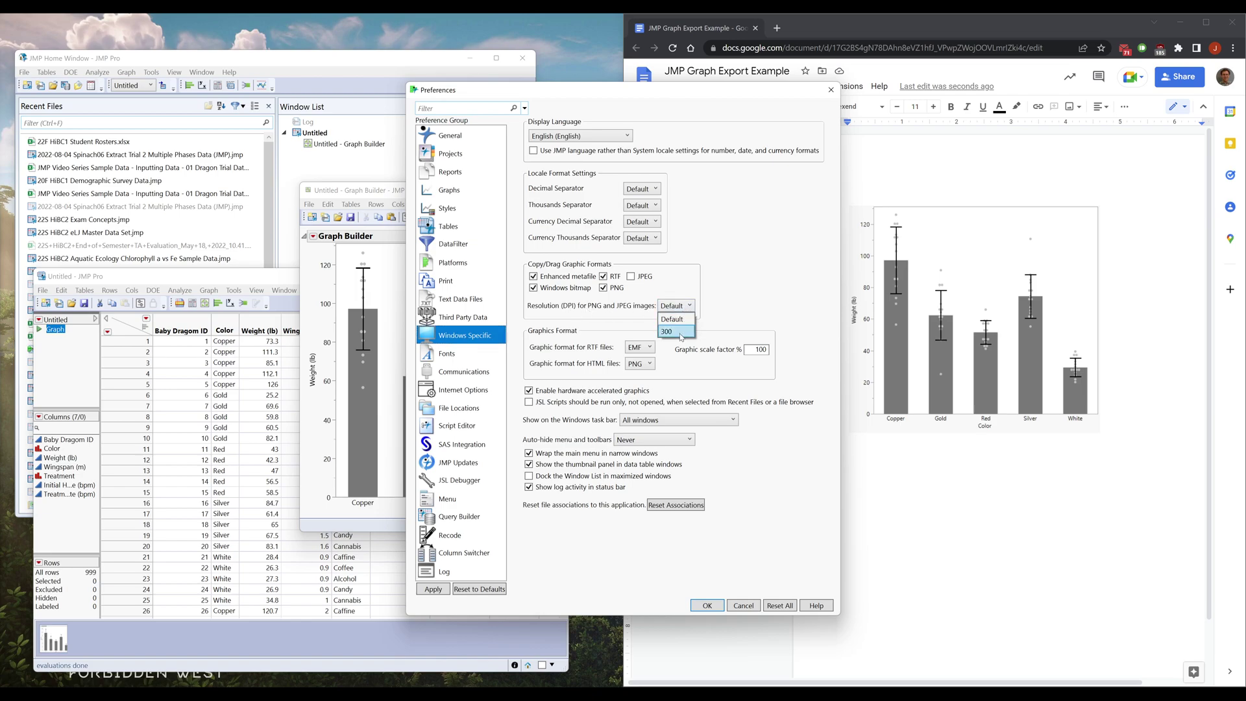
pyautogui.click(682, 319)
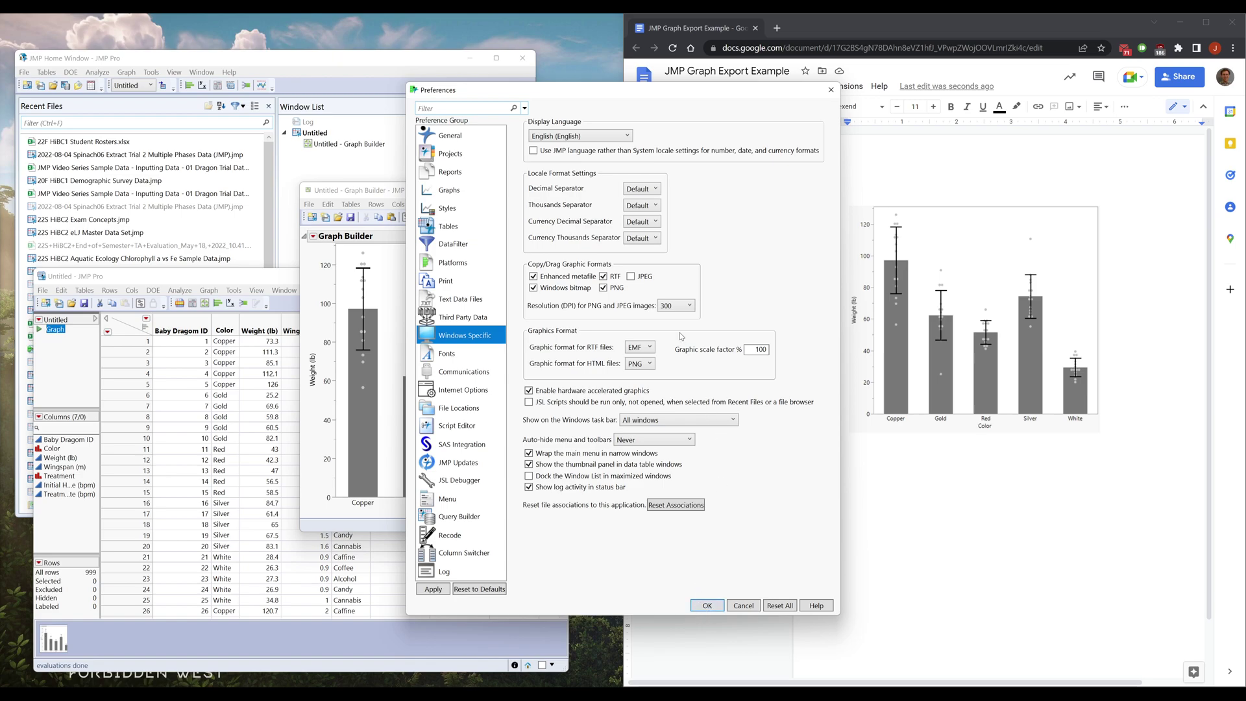
pyautogui.click(708, 605)
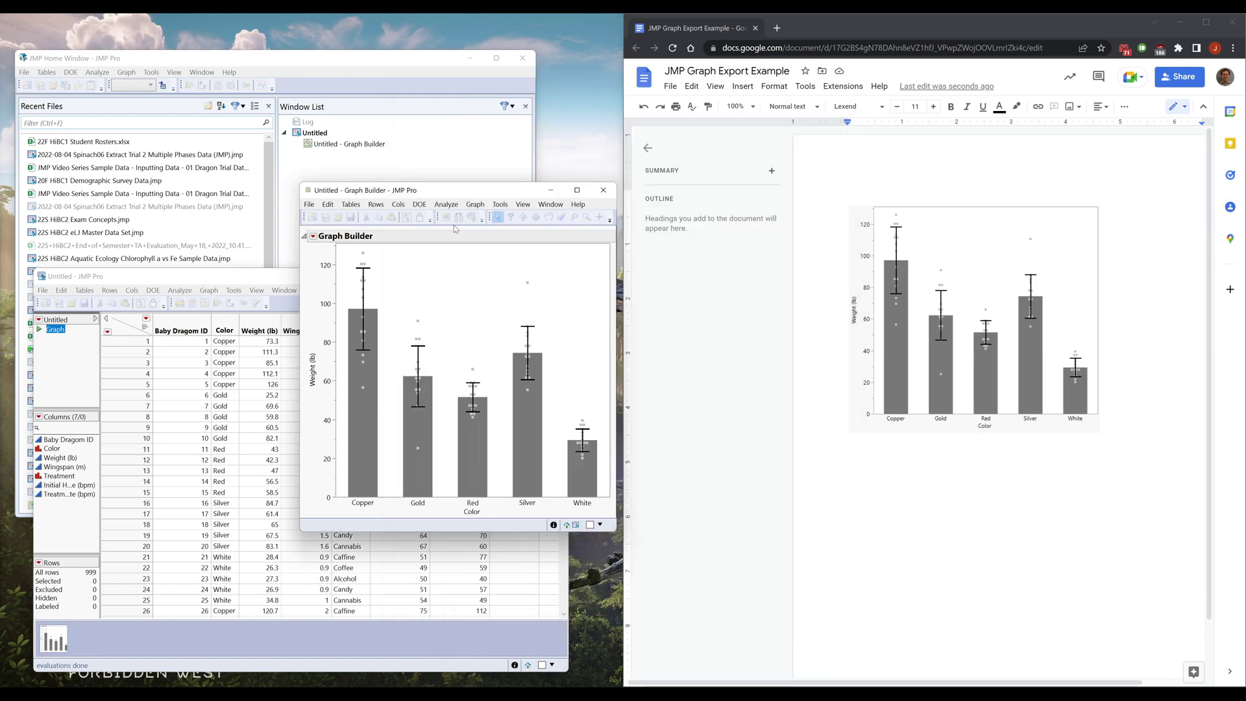
# Copy the graph again at 300 DPI and paste it below the first chart in the document
pyautogui.click(328, 203)
pyautogui.click(344, 263)
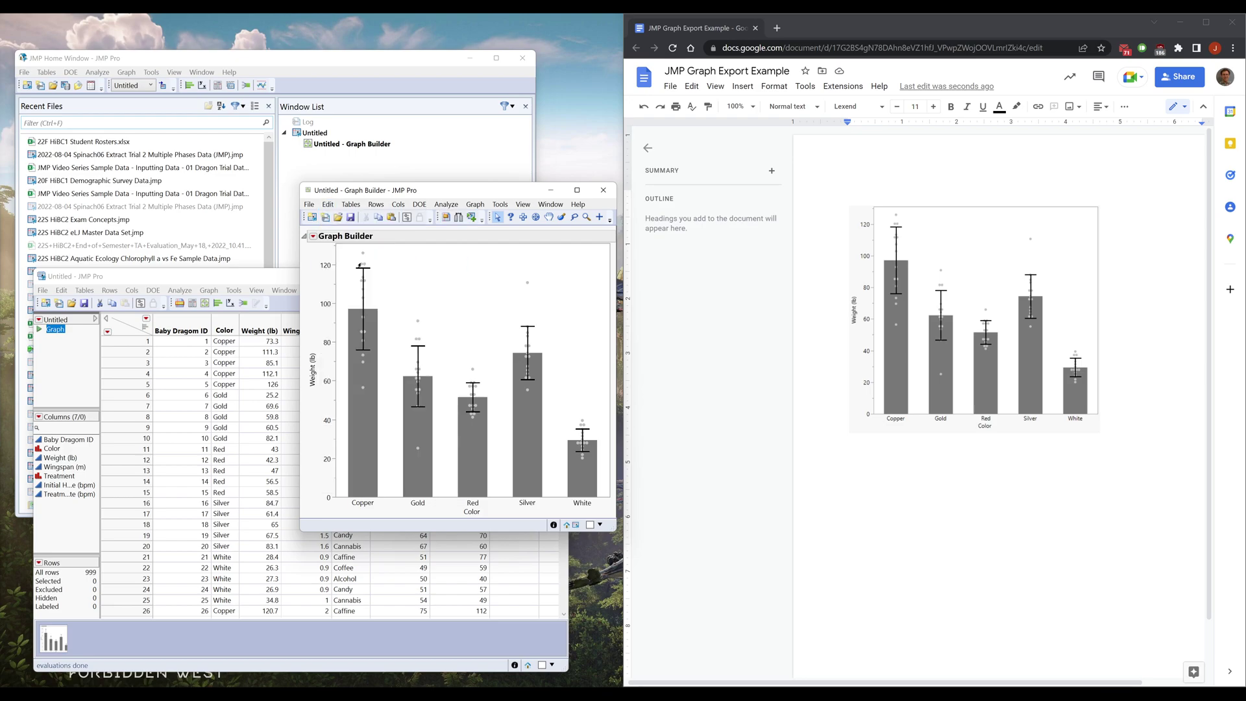
pyautogui.click(986, 482)
pyautogui.hotkey('ctrl', 'v')
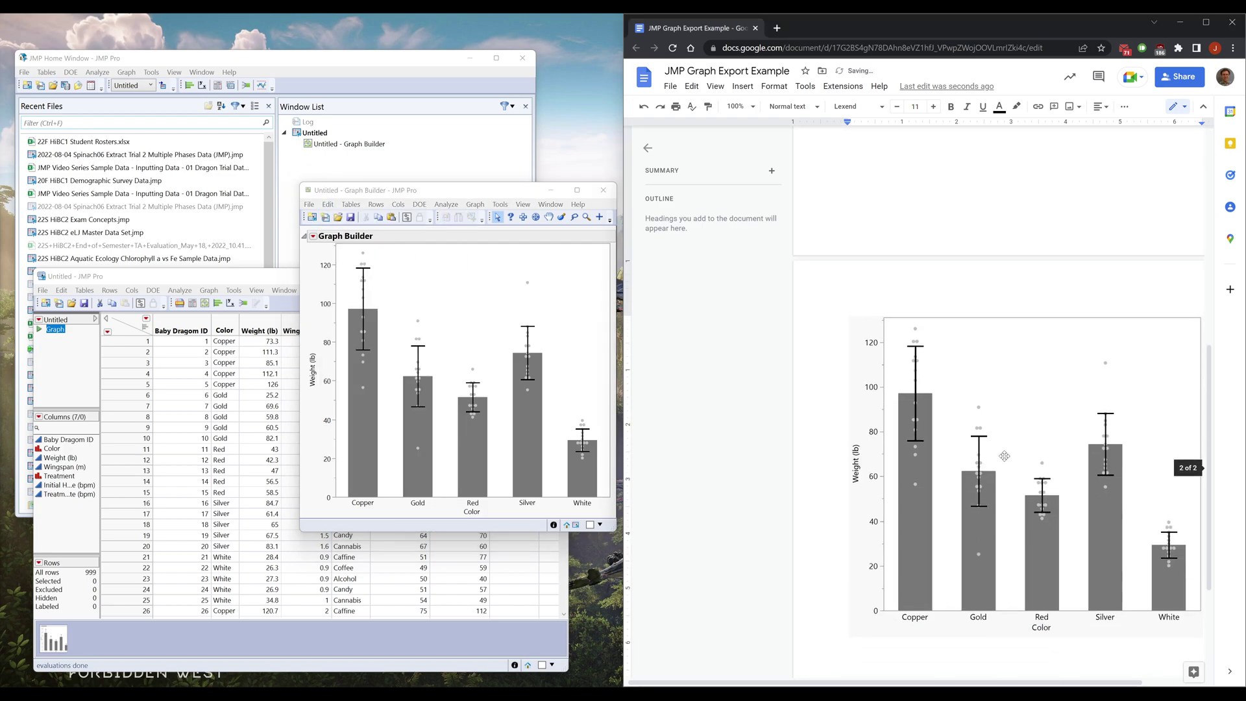
pyautogui.scroll(3, 1007, 471)
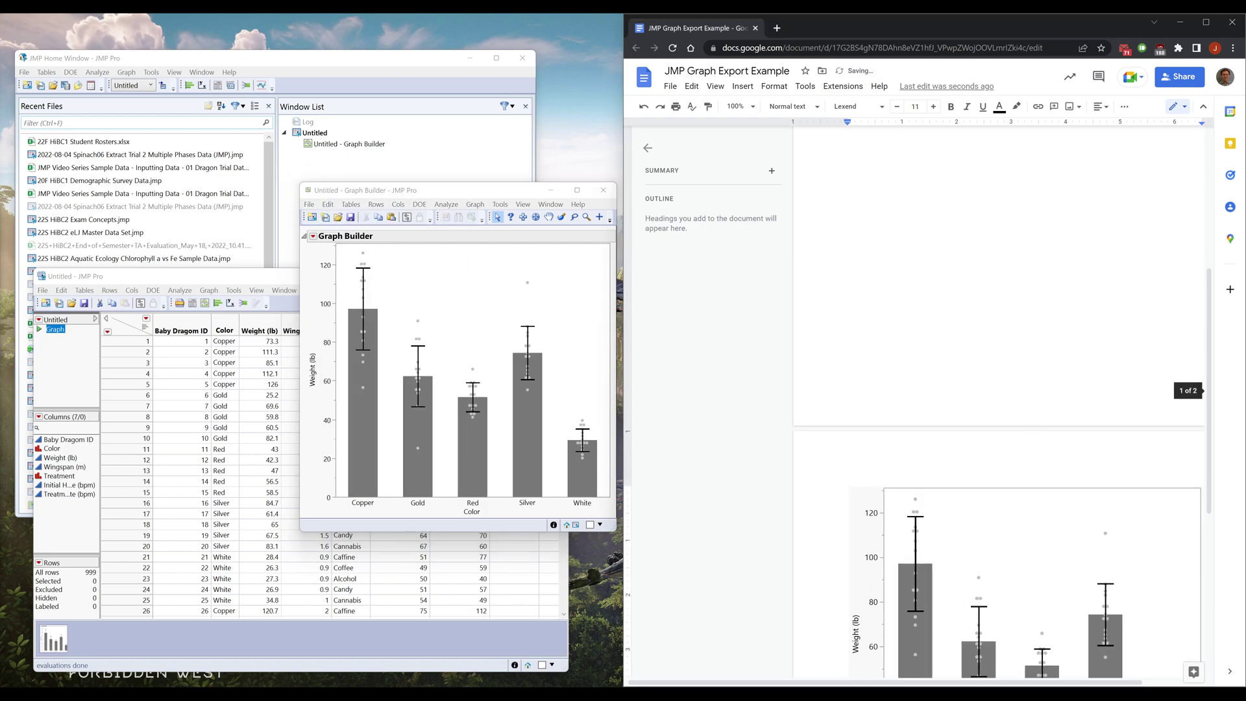
pyautogui.hotkey('ctrl', 'v')
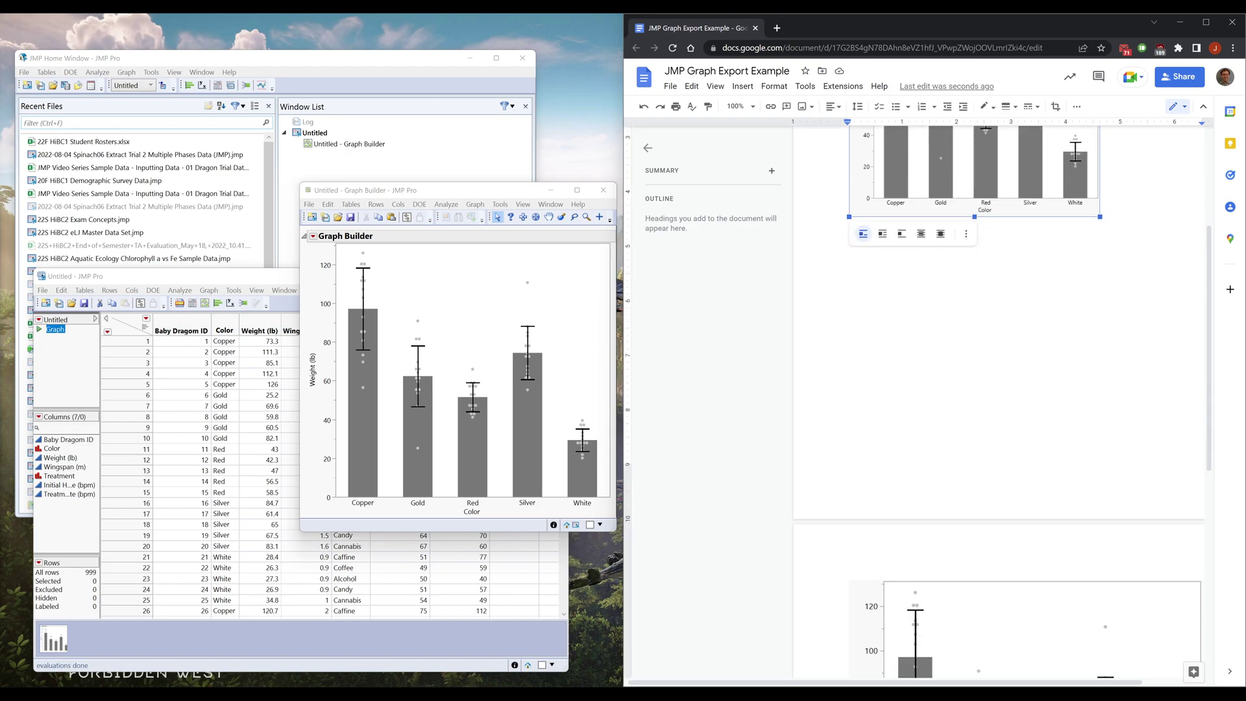
pyautogui.scroll(3, 967, 526)
# Change the document's page view and enlarge the first chart image by dragging its corner
pyautogui.click(717, 87)
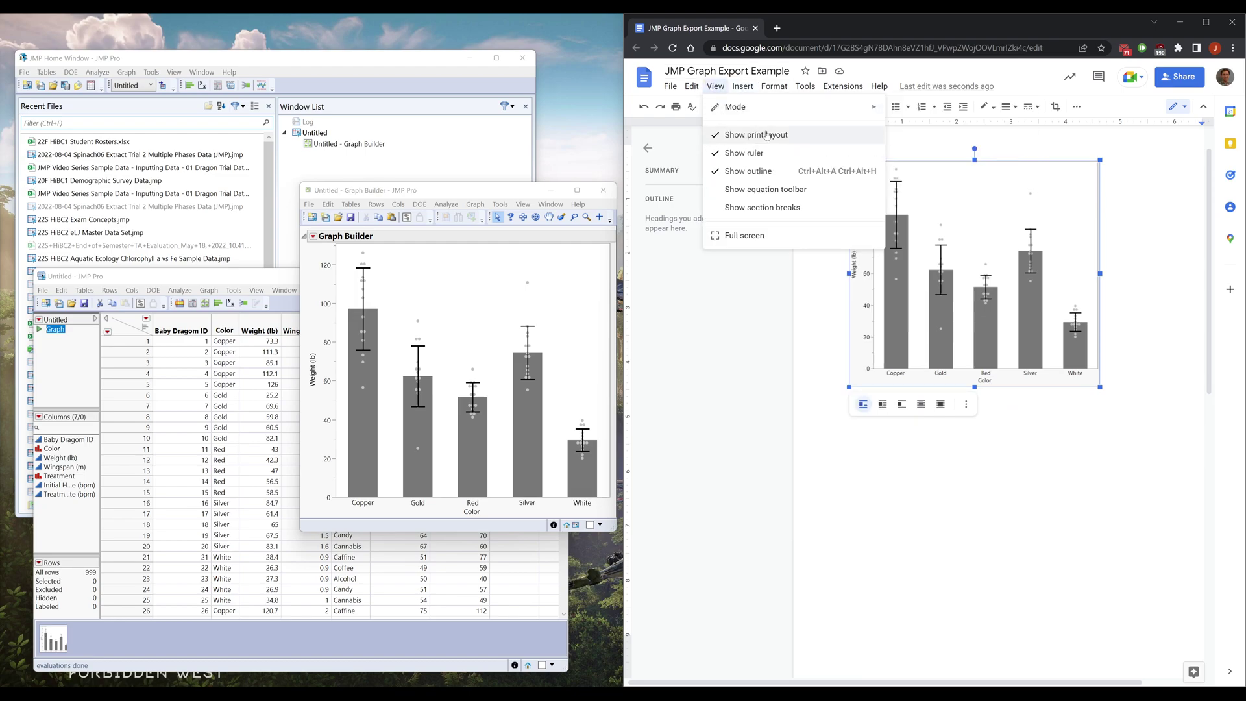
pyautogui.click(966, 333)
pyautogui.hscroll(1, 970, 681)
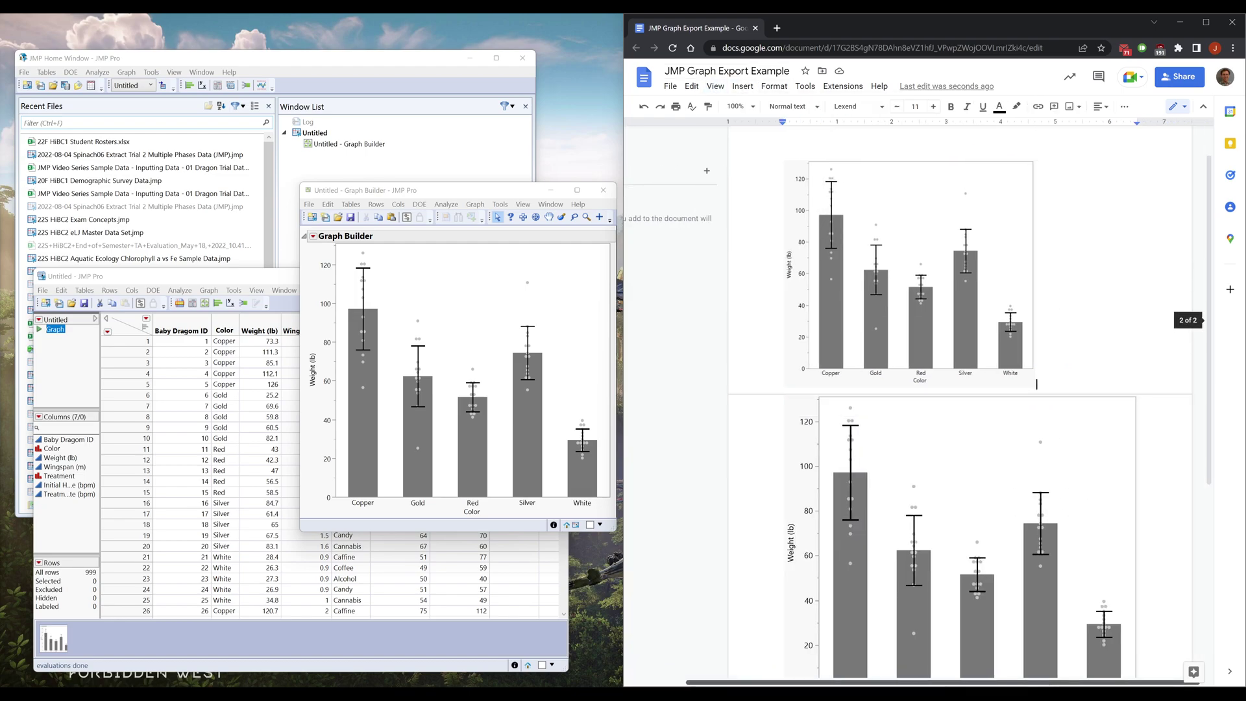
pyautogui.moveTo(1034, 387); pyautogui.dragTo(1142, 483)
pyautogui.scroll(-1, 1079, 426)
pyautogui.scroll(-3, 1079, 426)
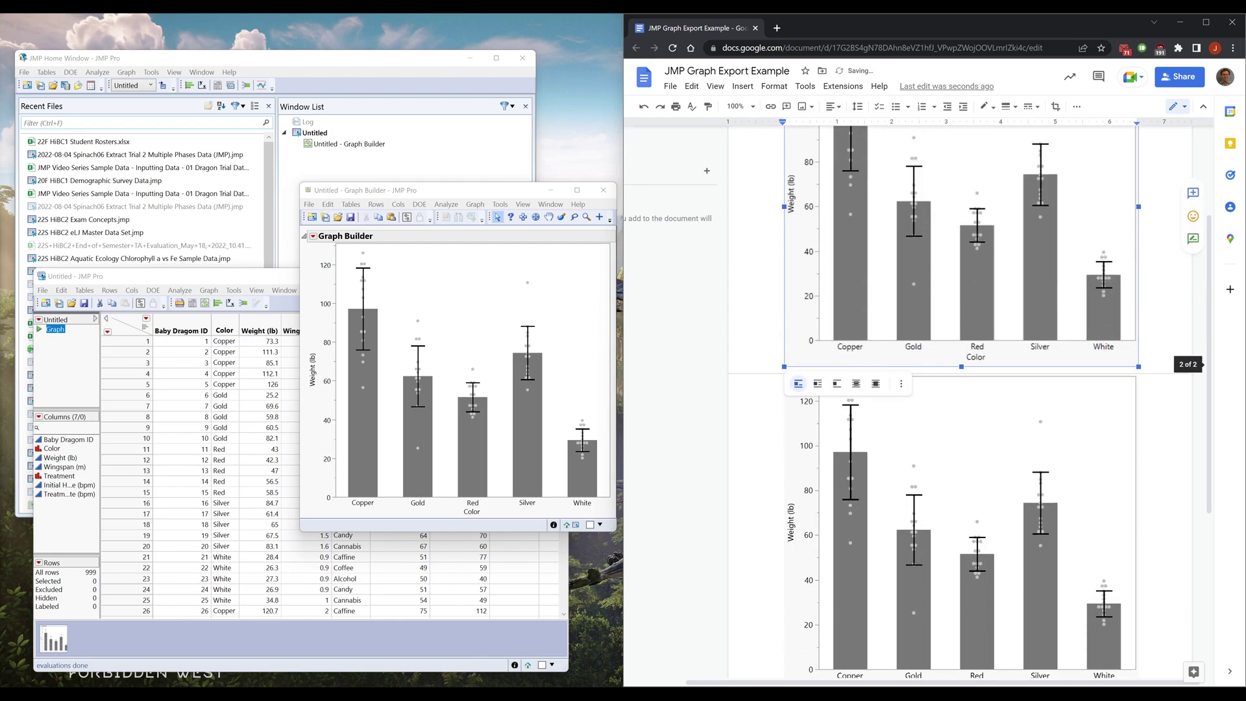
pyautogui.scroll(3, 973, 390)
pyautogui.click(787, 303)
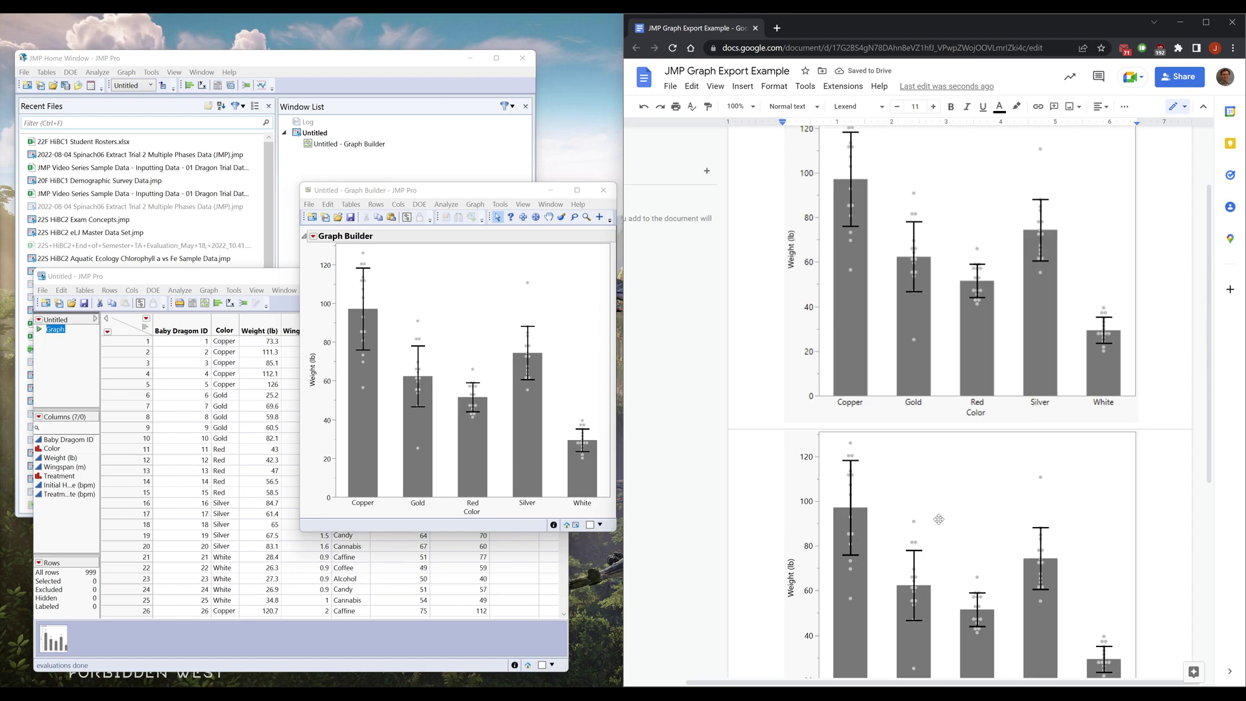
pyautogui.scroll(-2, 915, 490)
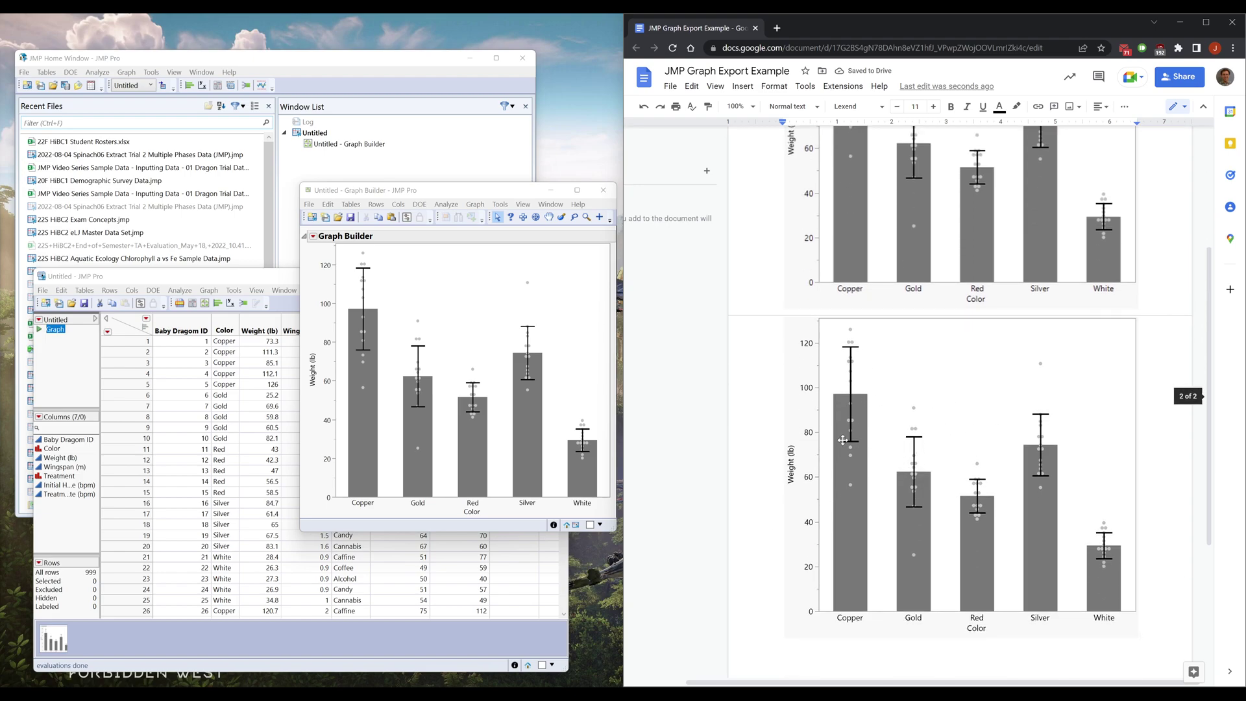
pyautogui.scroll(2, 876, 438)
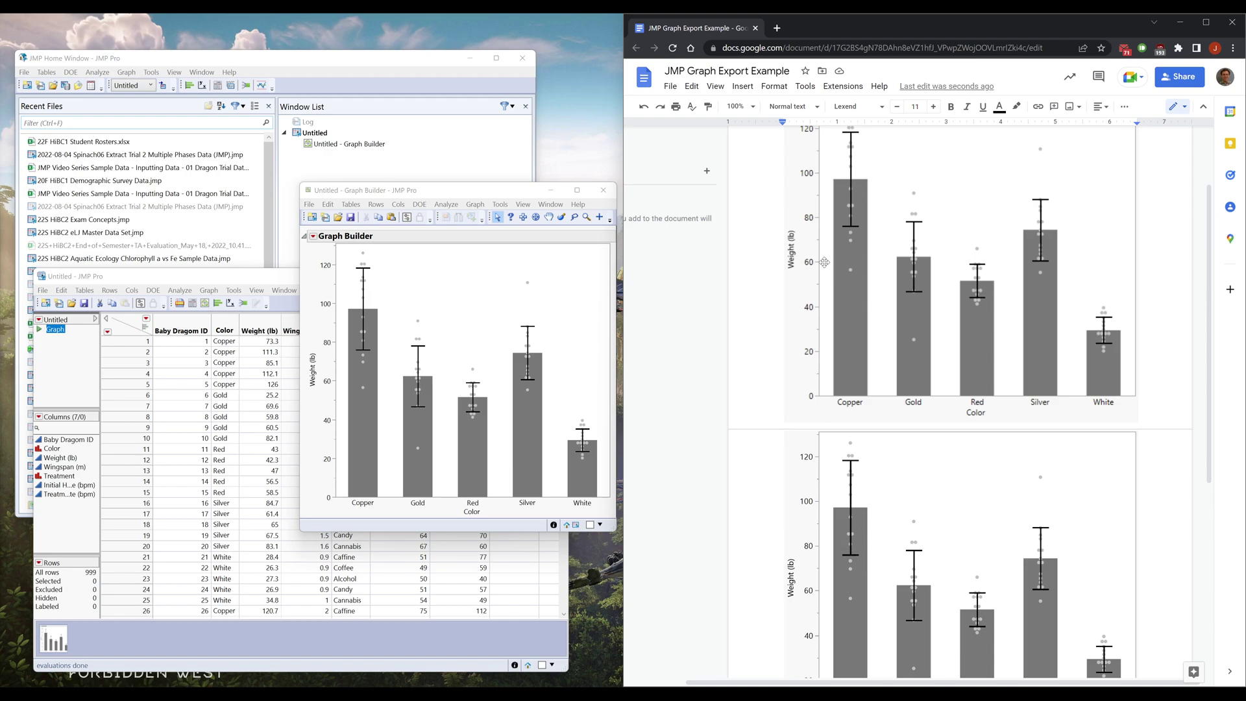
pyautogui.scroll(-3, 824, 262)
pyautogui.scroll(5, 849, 338)
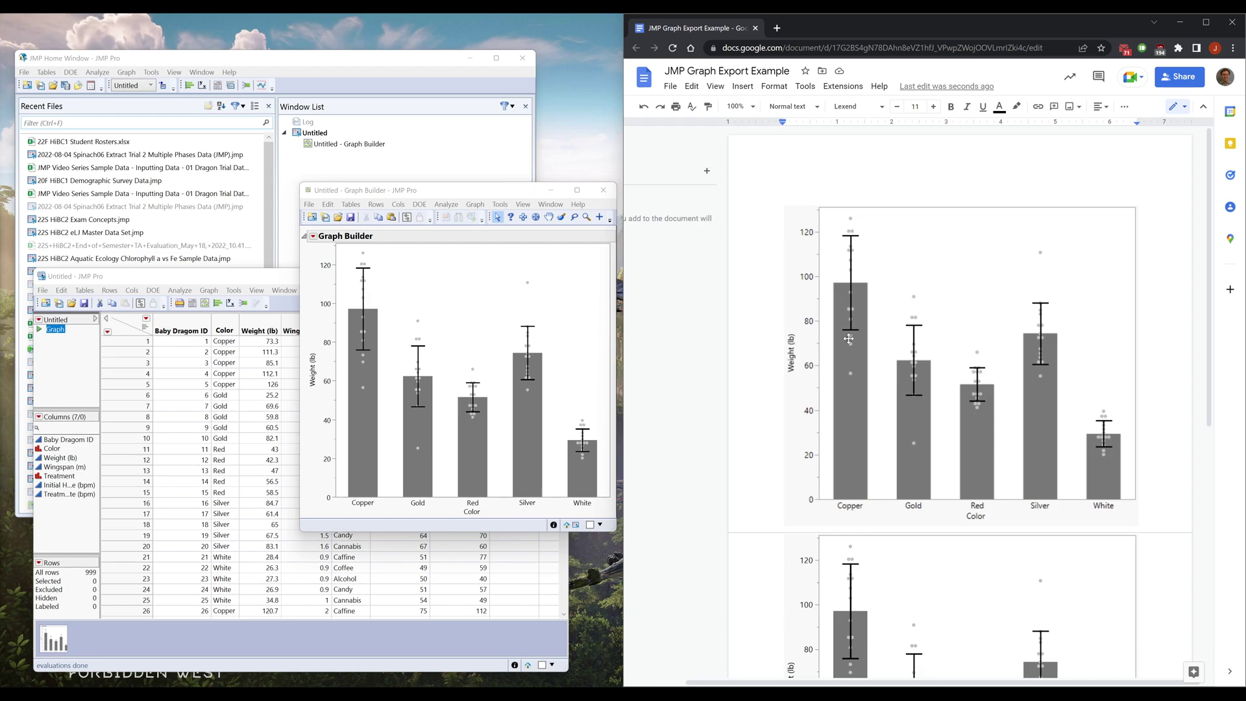
pyautogui.click(483, 189)
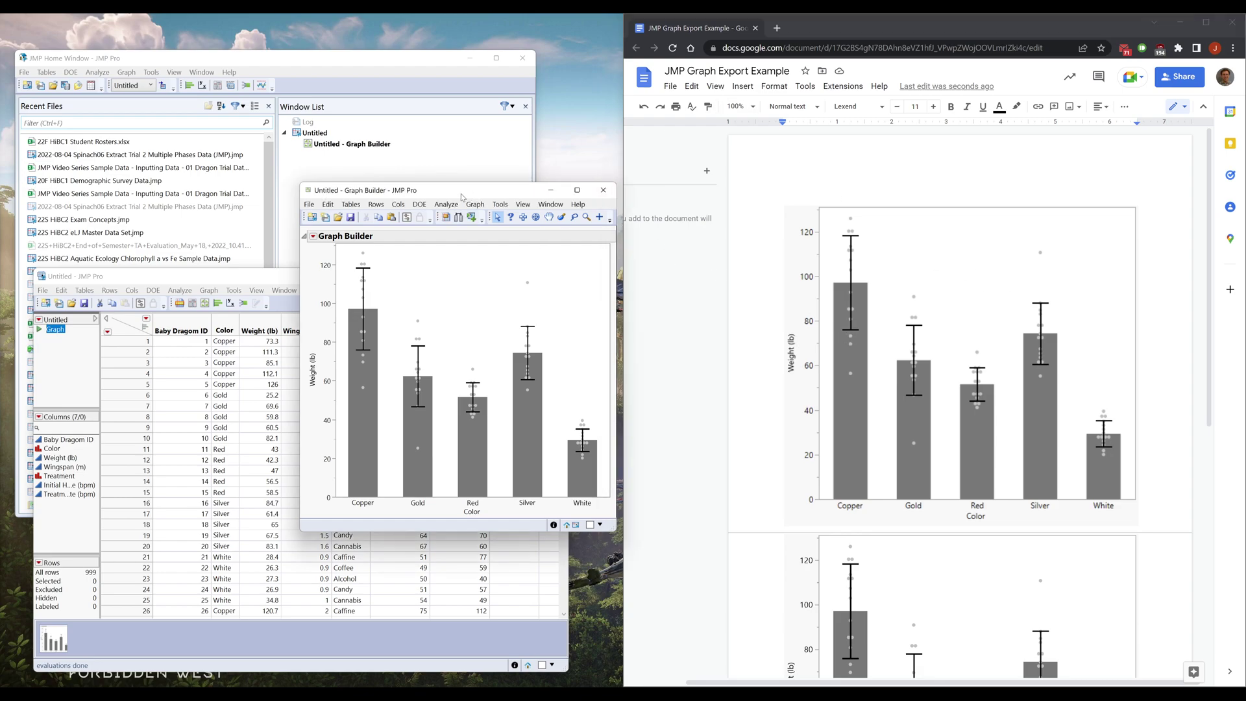
pyautogui.click(309, 203)
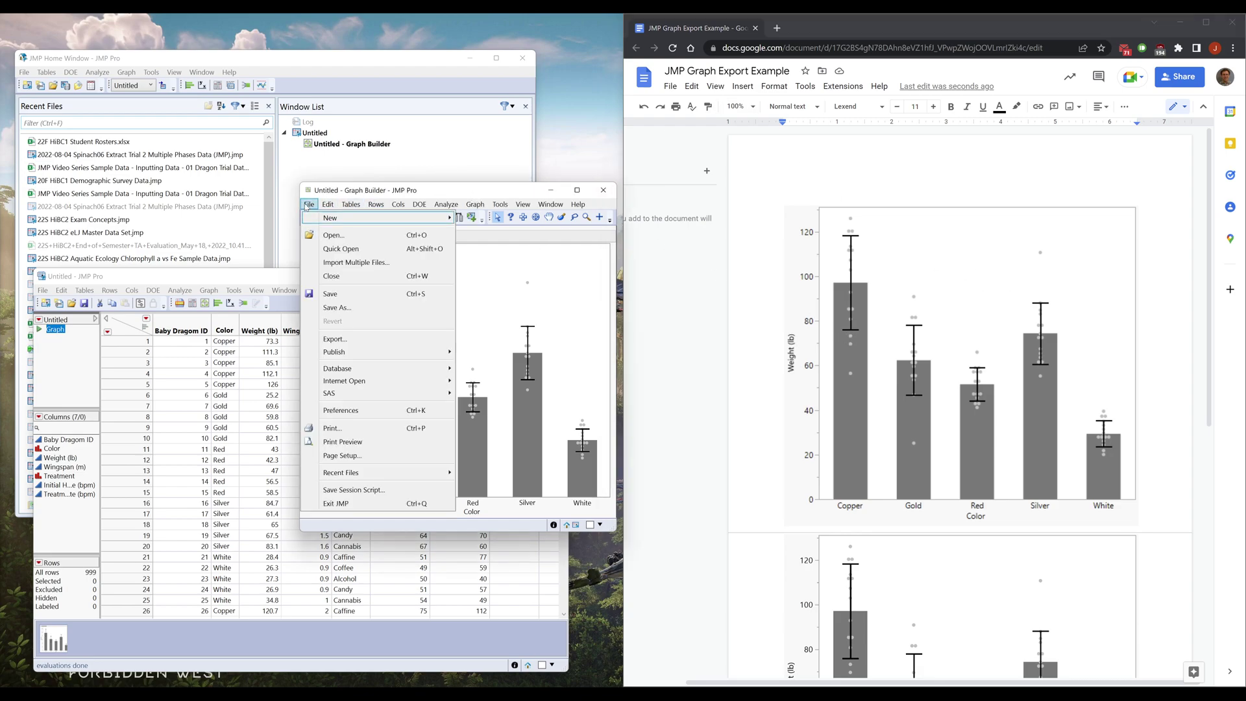
pyautogui.click(359, 339)
pyautogui.click(539, 263)
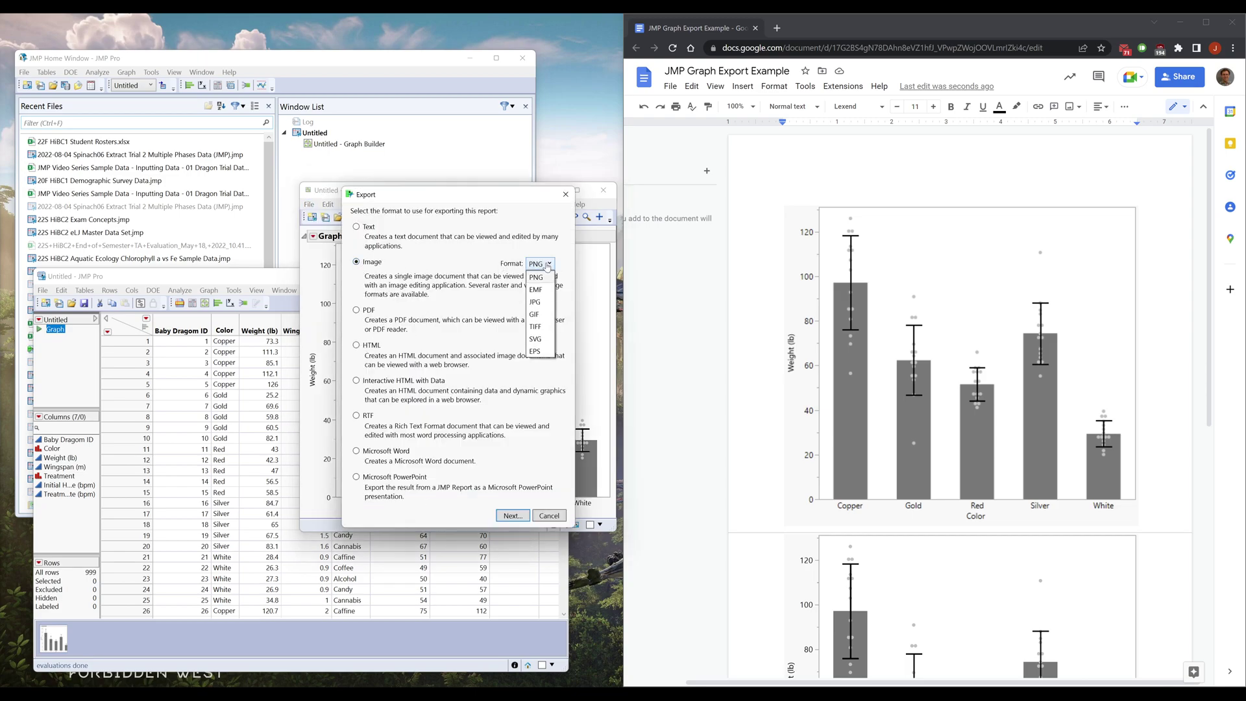
pyautogui.click(538, 339)
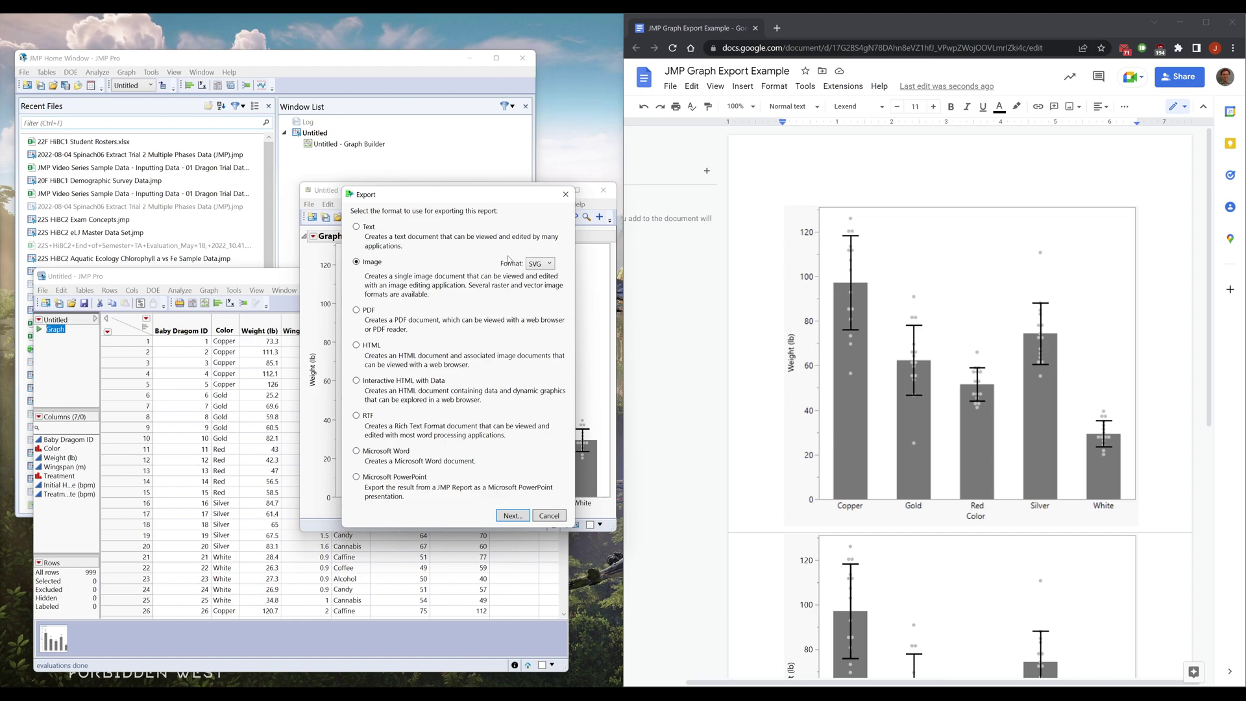
pyautogui.click(549, 515)
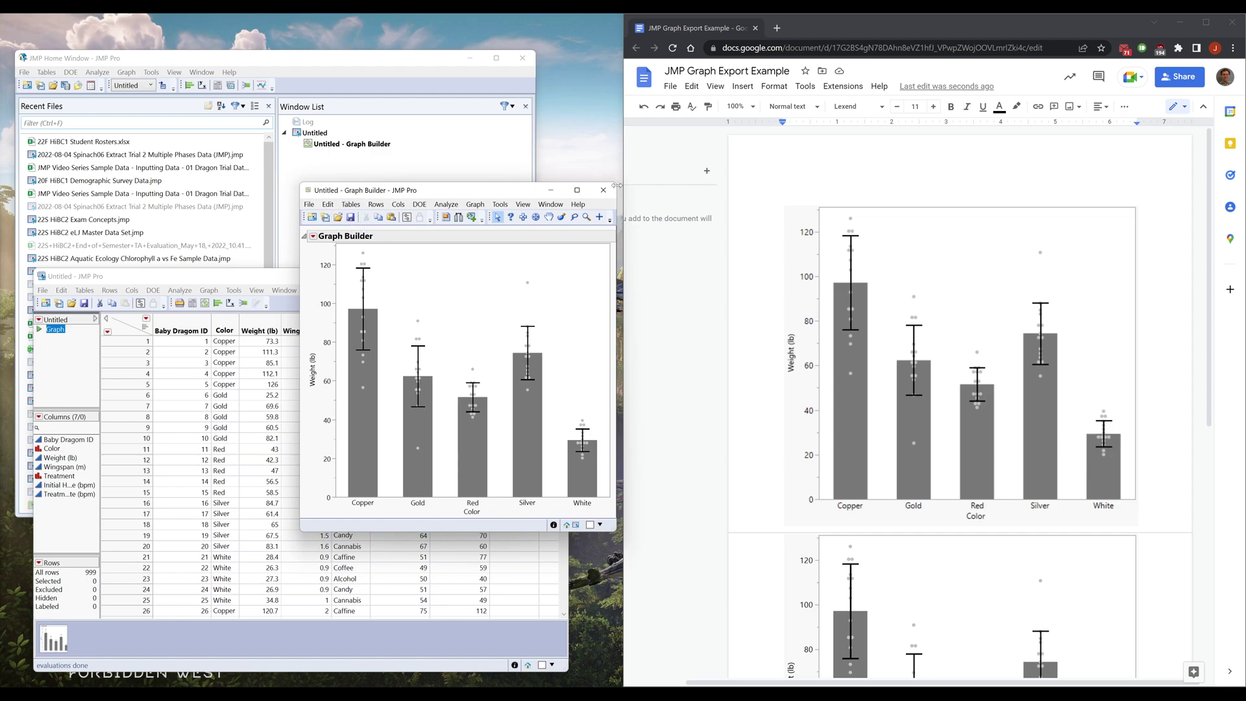
pyautogui.moveTo(471, 194); pyautogui.dragTo(470, 167)
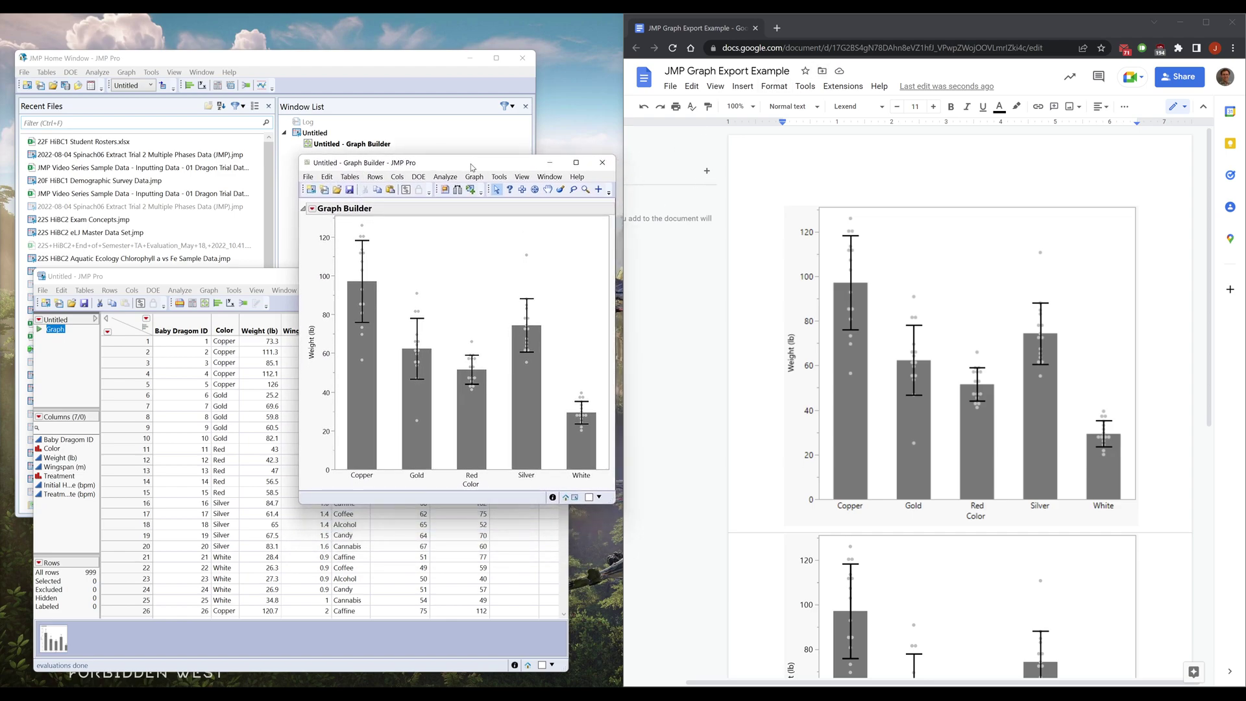